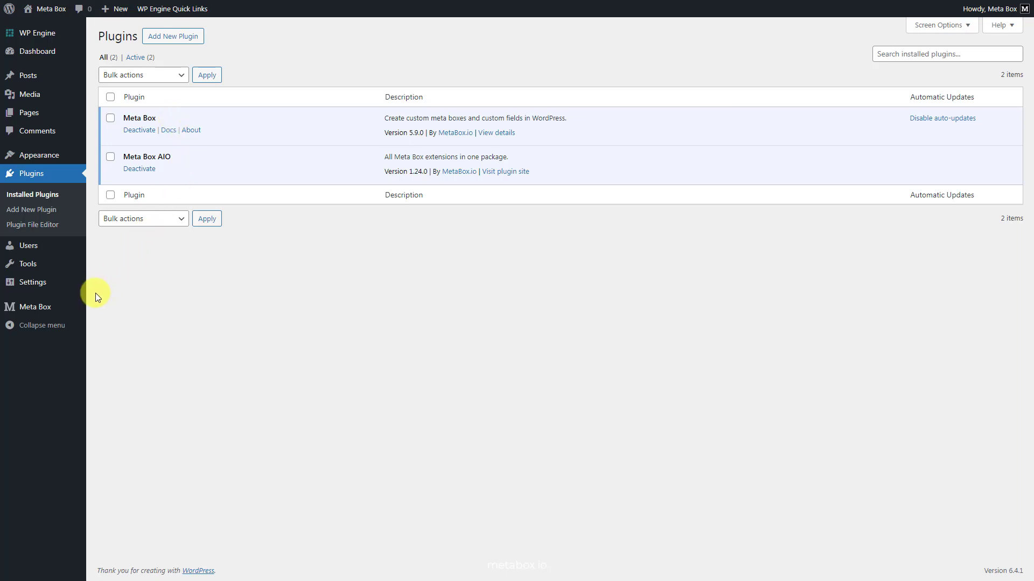
Step: Open the list of Meta Box extensions and check which ones are enabled, including MB Blocks
{"action": "mouse_move", "coordinate": [48, 308]}
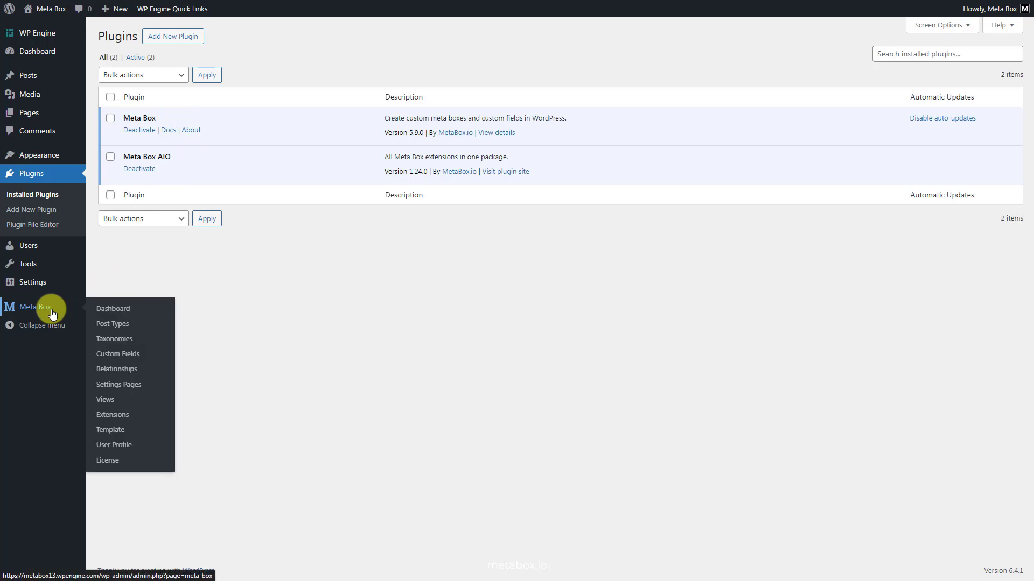
{"action": "left_click", "coordinate": [104, 418]}
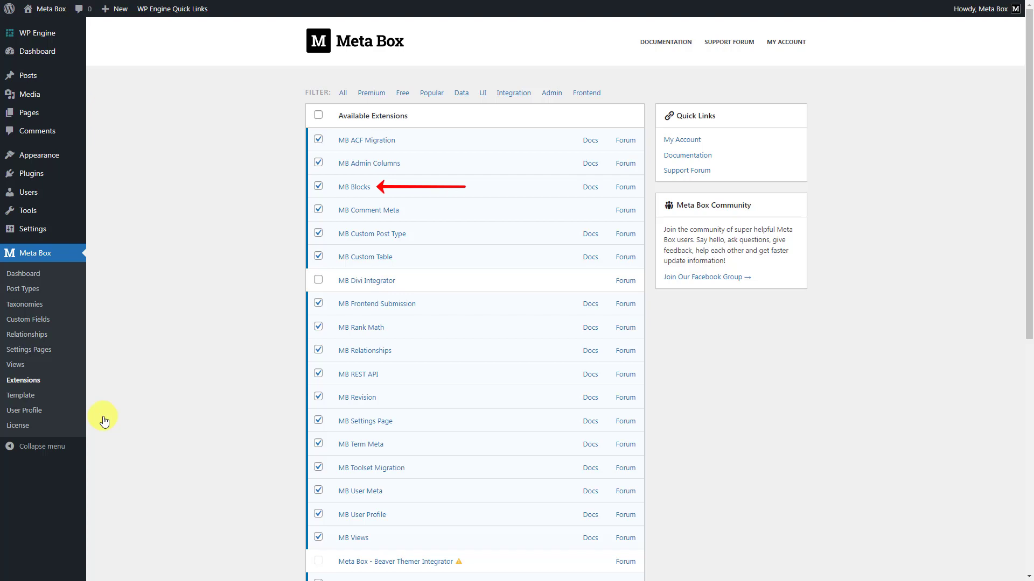
{"action": "scroll", "coordinate": [104, 422], "scroll_direction": "down", "scroll_amount": 6}
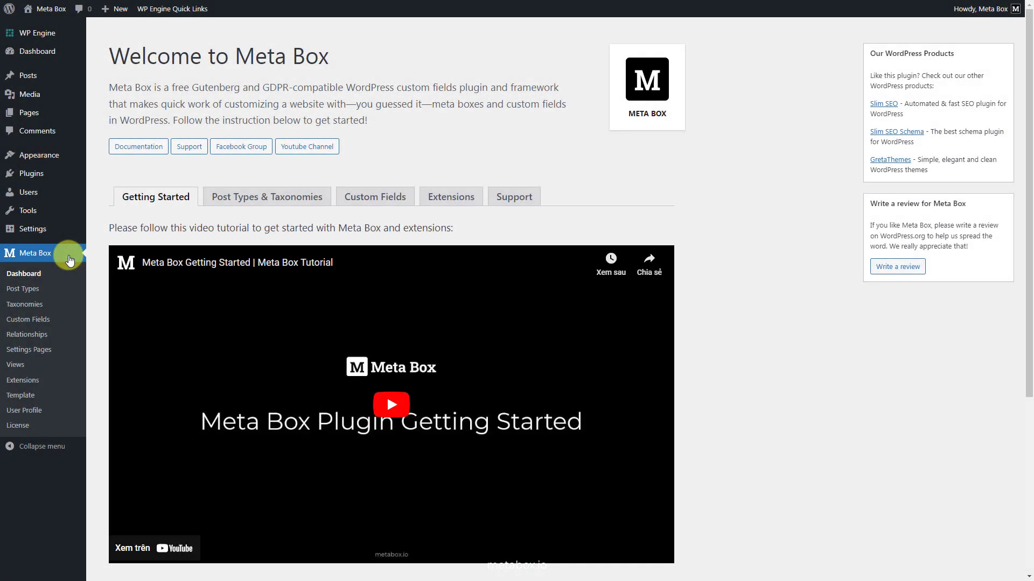
Step: Create a new page titled "FAQs" and publish it
{"action": "mouse_move", "coordinate": [62, 112]}
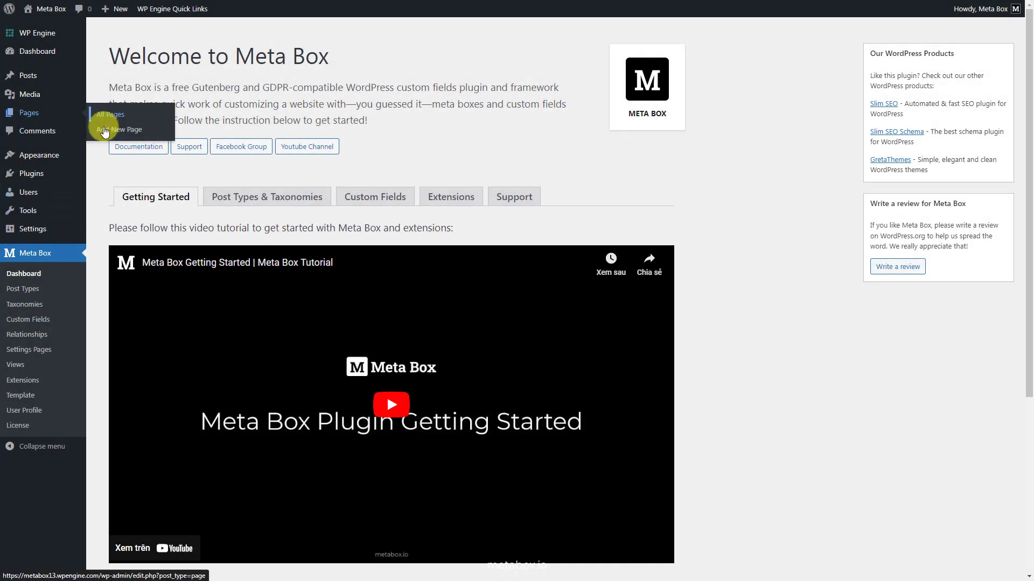
{"action": "left_click", "coordinate": [103, 132]}
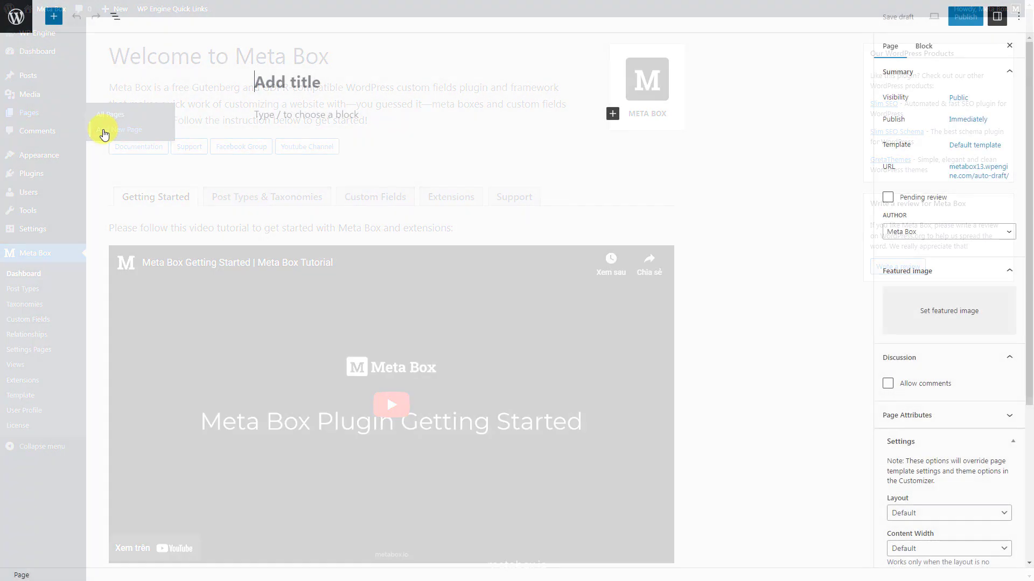
{"action": "type", "text": "FAQs"}
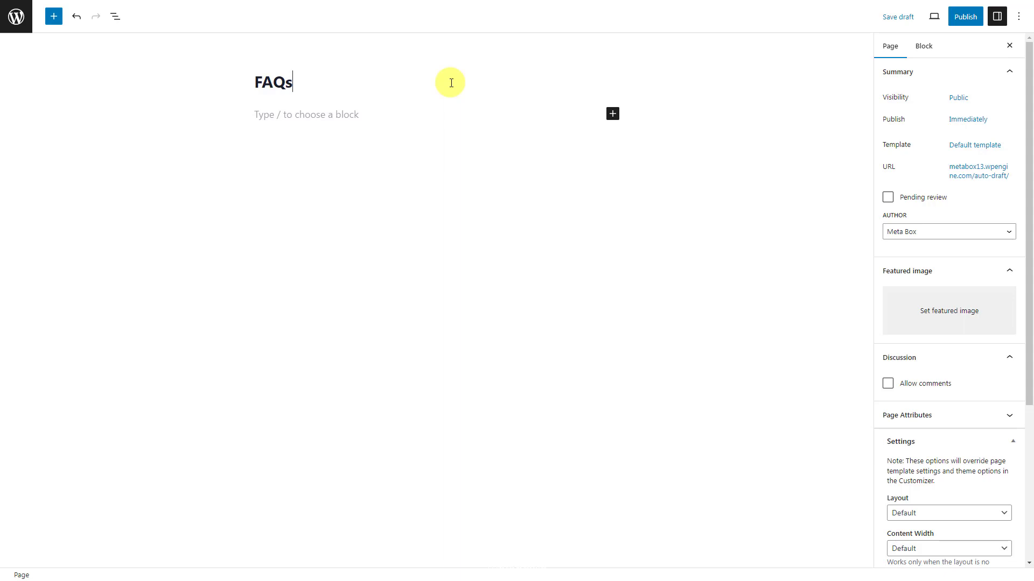
{"action": "left_click", "coordinate": [958, 18]}
{"action": "left_click", "coordinate": [924, 16]}
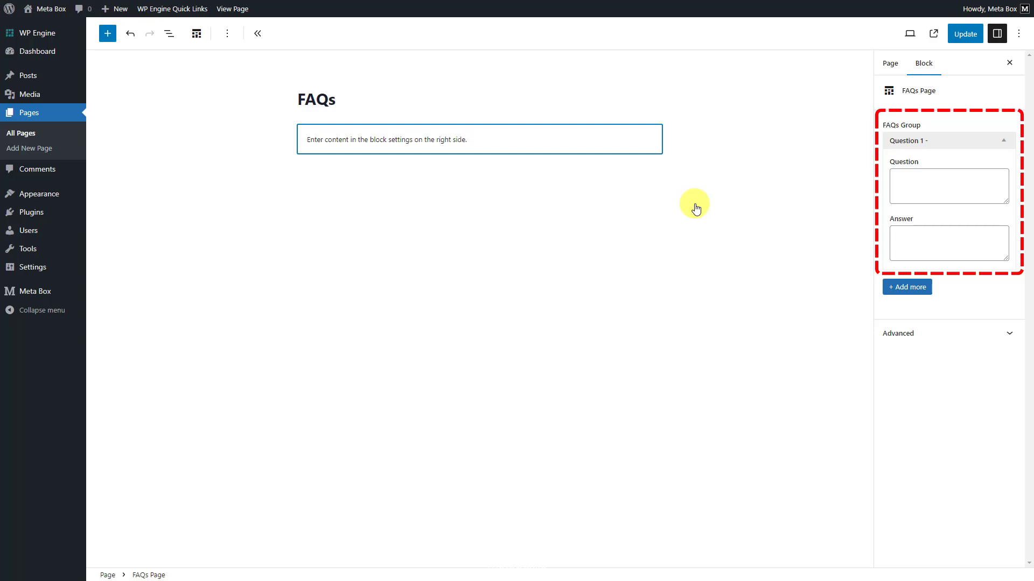
Step: Fill in the FAQs Page block's first entry with the question "What are typical uses of Meta Box?" and paste its answer
{"action": "left_click", "coordinate": [976, 187]}
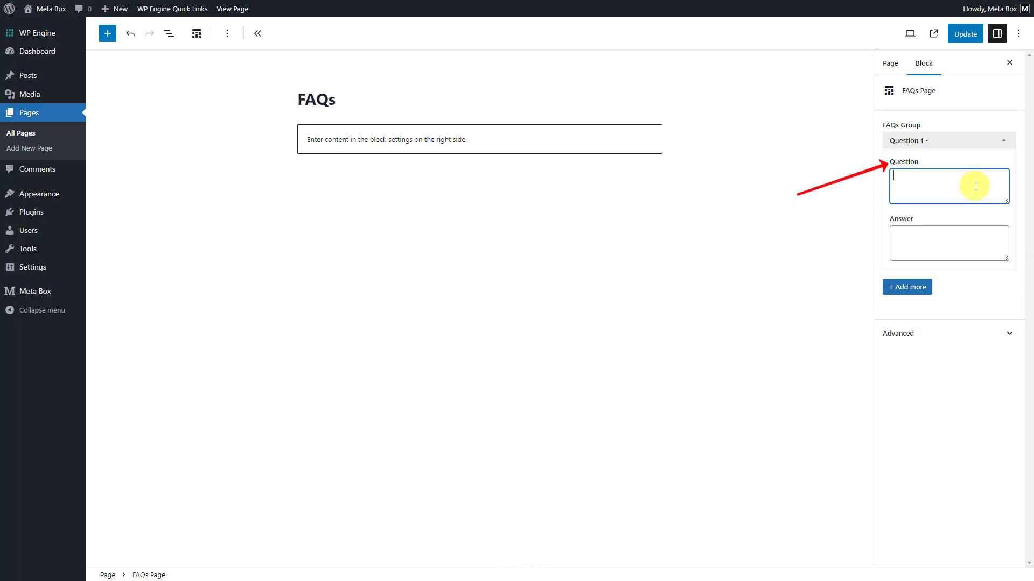
{"action": "type", "text": "What are typical uses of Meta Box?"}
{"action": "left_click", "coordinate": [970, 241]}
{"action": "key", "text": "ctrl+v"}
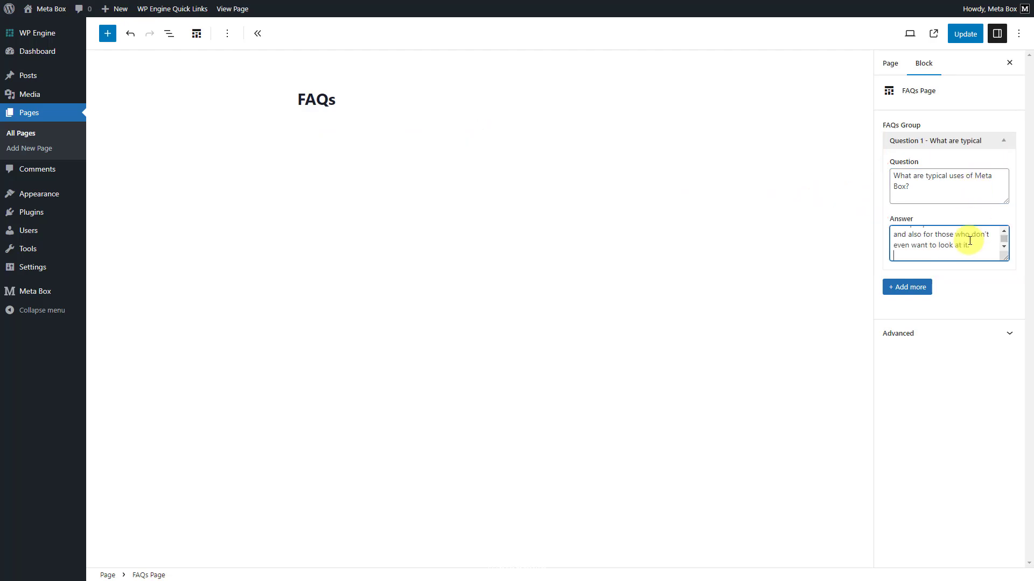
Step: Add a second entry to the FAQs block with the question "Does Meta Box need coding to use?" and paste its answer
{"action": "left_click", "coordinate": [907, 294]}
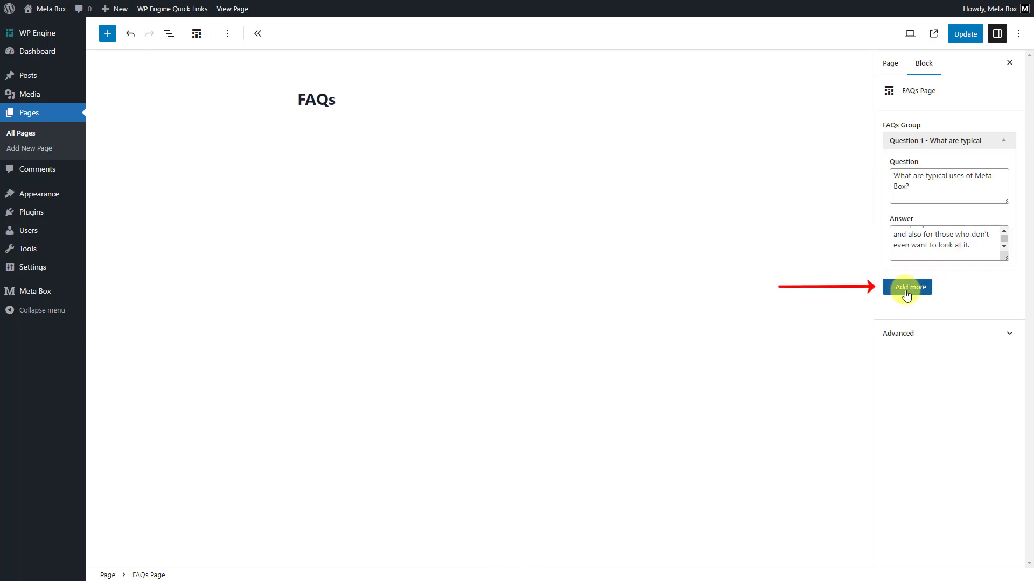
{"action": "left_click", "coordinate": [907, 294]}
{"action": "left_click", "coordinate": [964, 325]}
{"action": "type", "text": "Does Meta Box need coding to use?"}
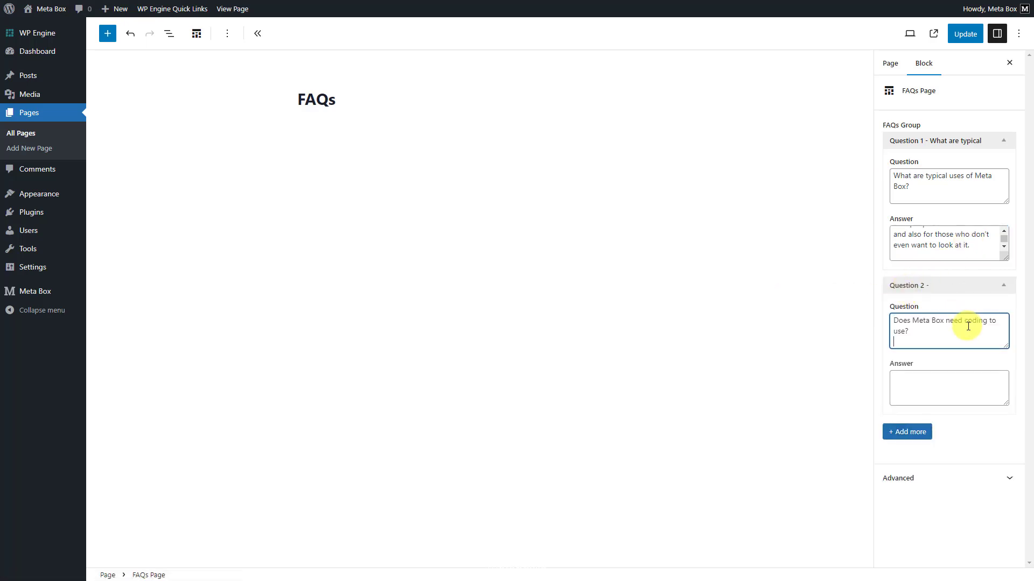
{"action": "left_click", "coordinate": [969, 385]}
{"action": "key", "text": "ctrl+v"}
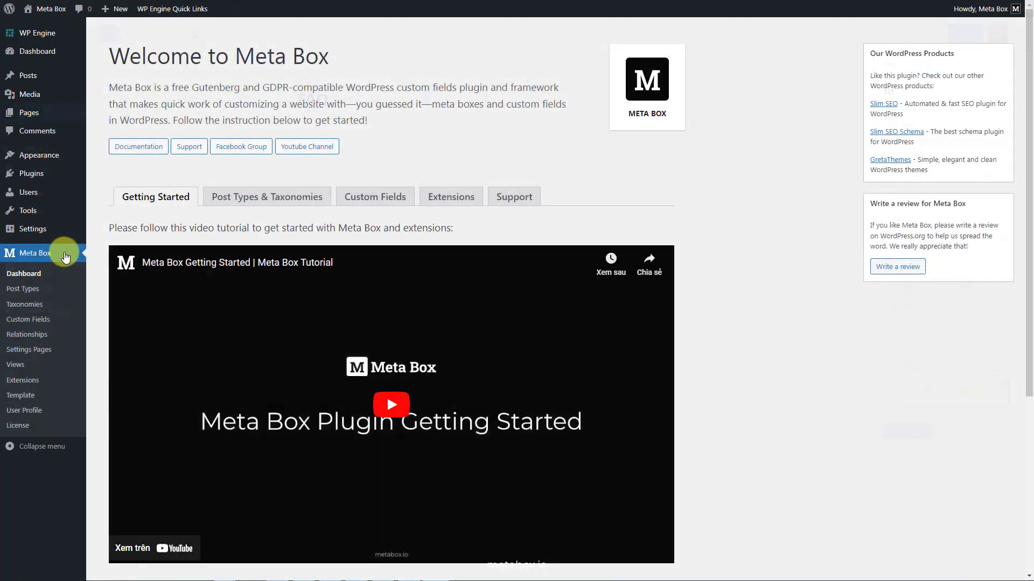
Step: Create a new Meta Box custom field group titled "FAQs Page"
{"action": "left_click", "coordinate": [37, 319]}
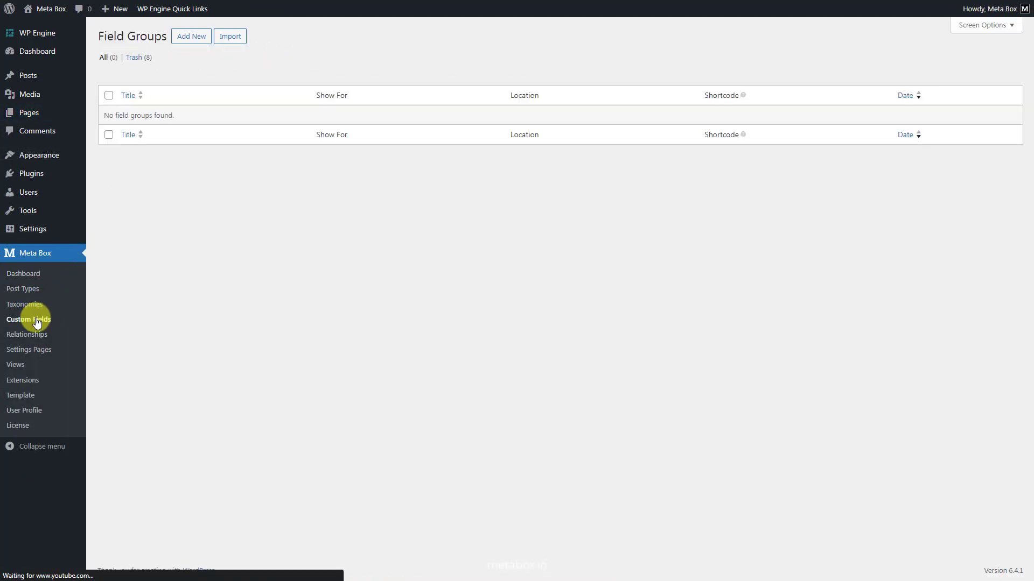
{"action": "left_click", "coordinate": [186, 39]}
{"action": "type", "text": "FAQs Page"}
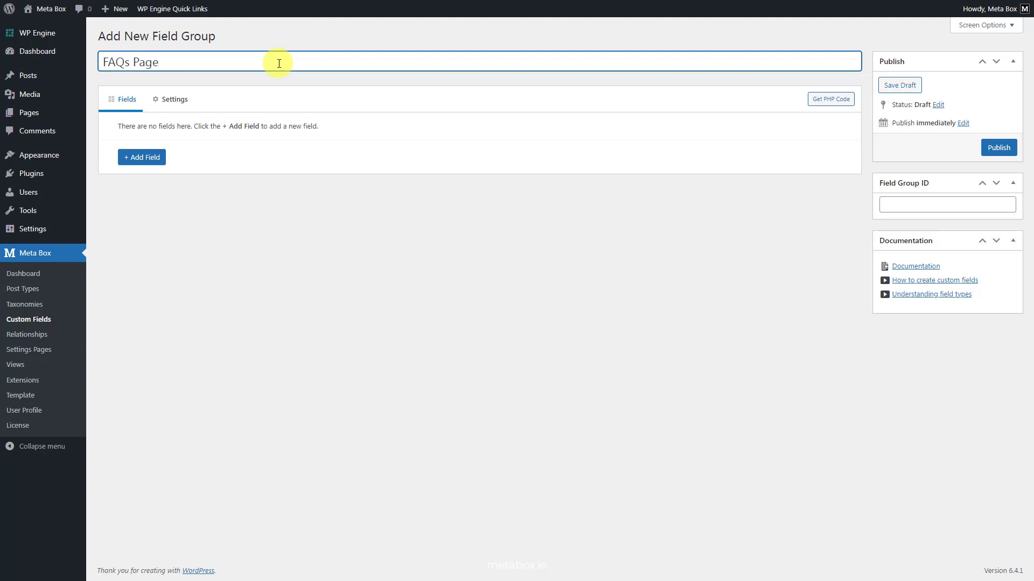
Step: Add a Group field to the field group and label it "FAQs Group"
{"action": "left_click", "coordinate": [150, 161]}
{"action": "type", "text": "gro"}
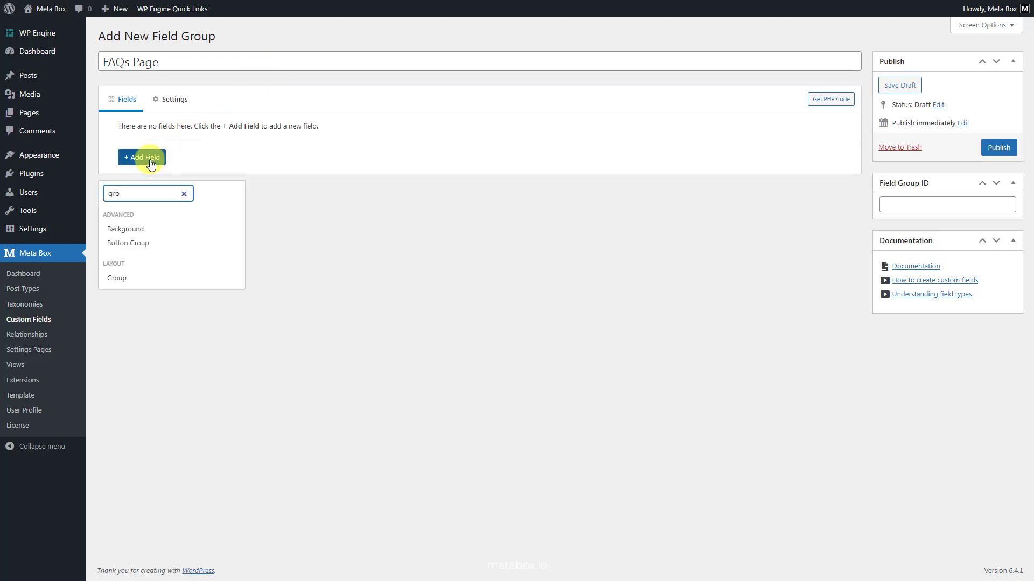
{"action": "type", "text": "up"}
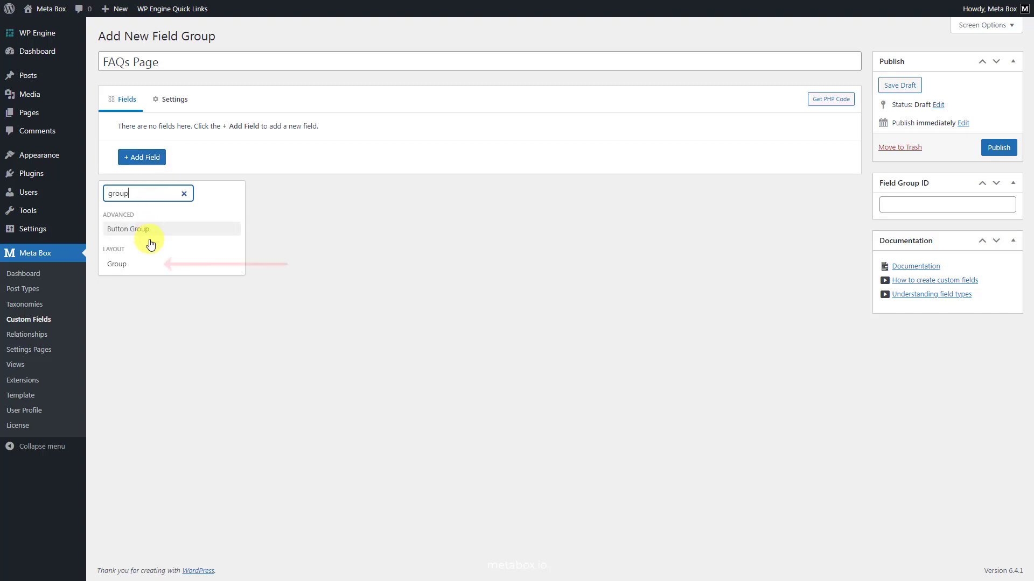
{"action": "left_click", "coordinate": [147, 267]}
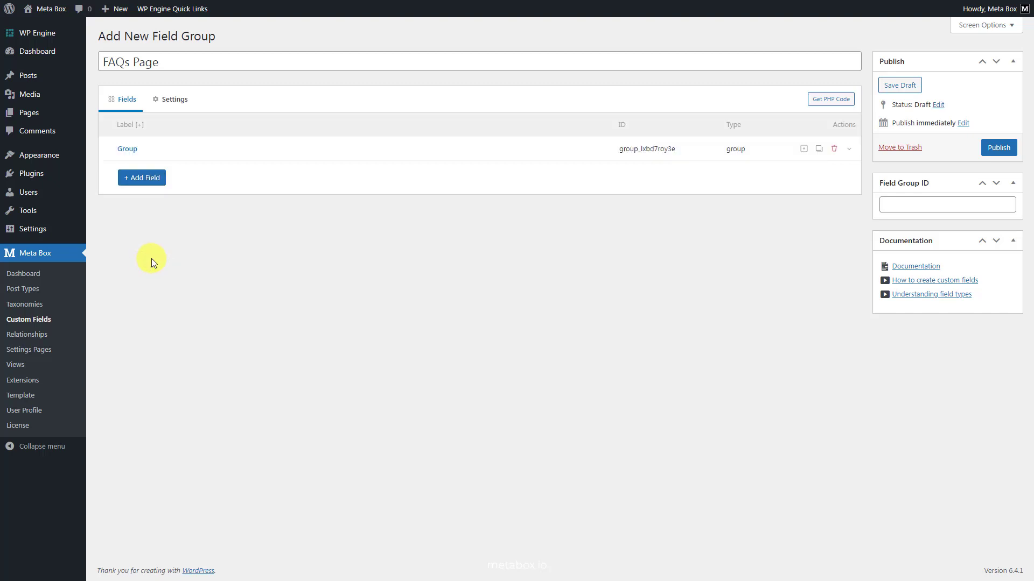
{"action": "left_click", "coordinate": [301, 154]}
{"action": "double_click", "coordinate": [364, 197]}
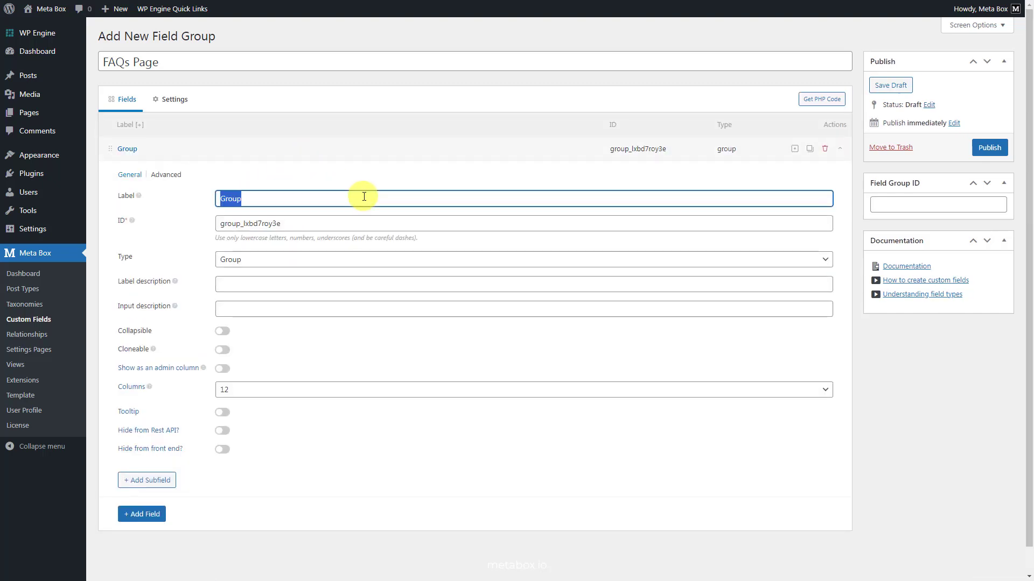
{"action": "type", "text": "FAQs Group"}
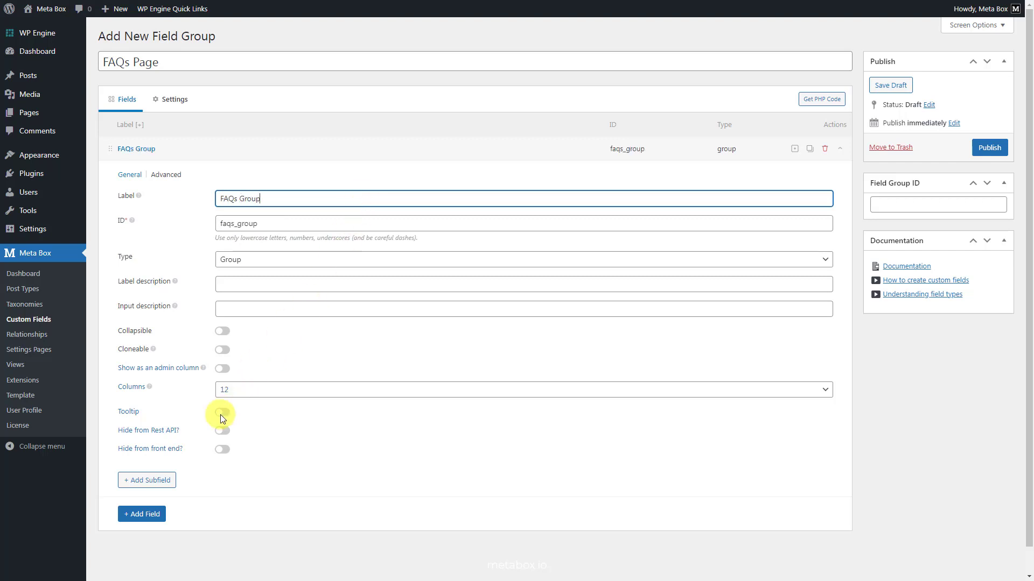
Step: Add a Textarea subfield to FAQs Group and label it "Question"
{"action": "left_click", "coordinate": [161, 480]}
{"action": "type", "text": "text"}
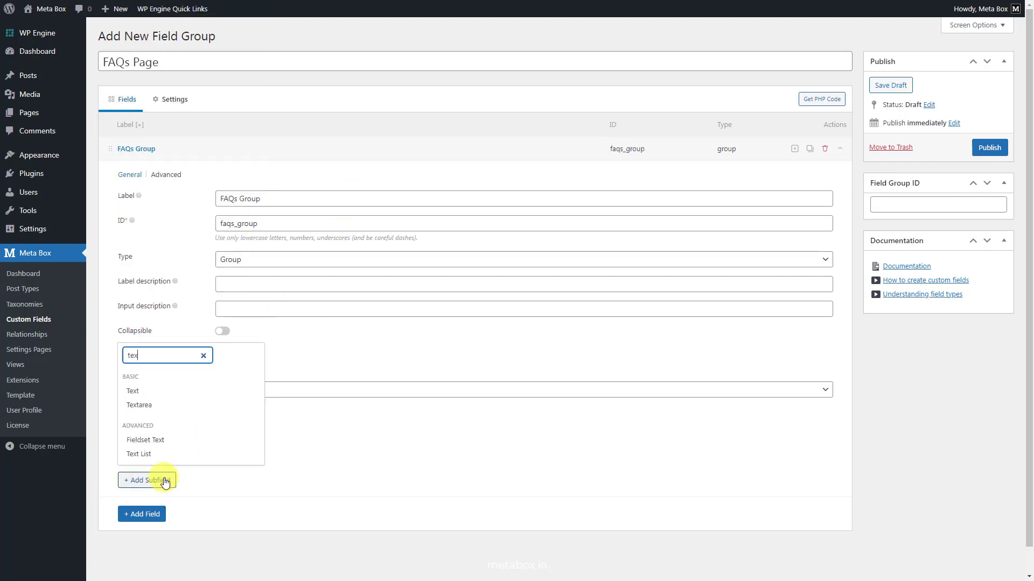
{"action": "left_click", "coordinate": [170, 405]}
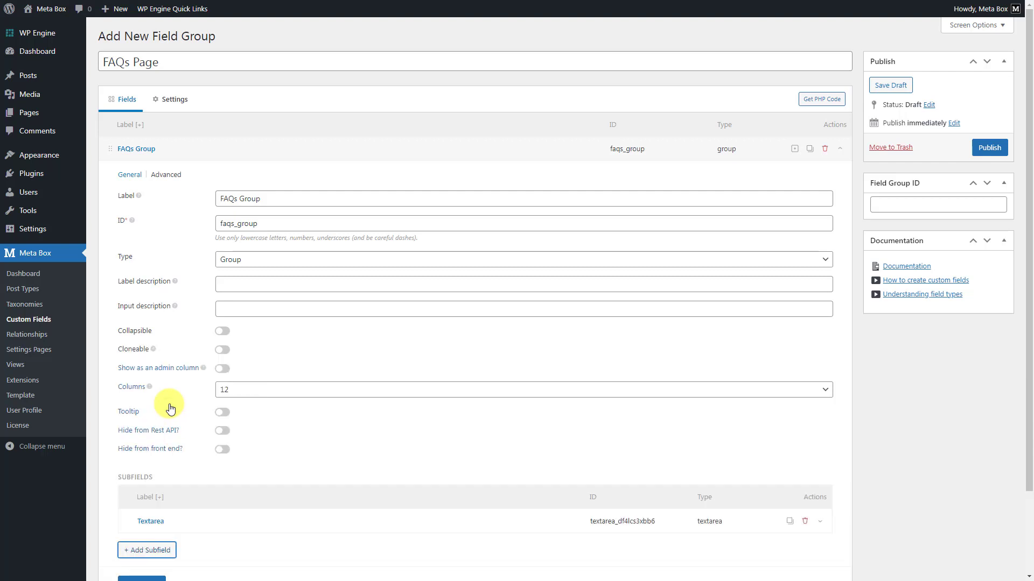
{"action": "scroll", "coordinate": [169, 404], "scroll_direction": "down", "scroll_amount": 2}
{"action": "left_click", "coordinate": [309, 425]}
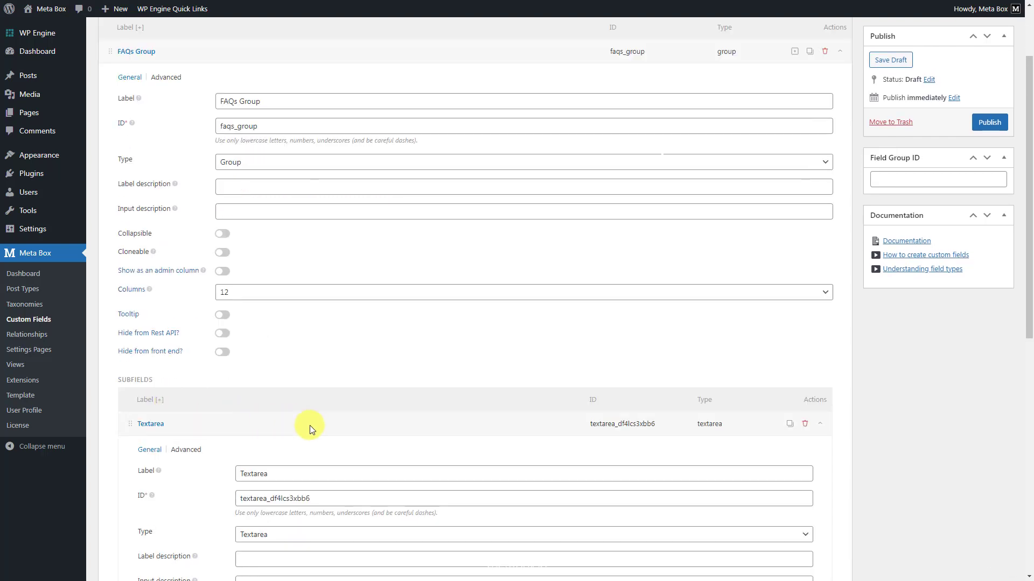
{"action": "double_click", "coordinate": [393, 474]}
{"action": "type", "text": "Question"}
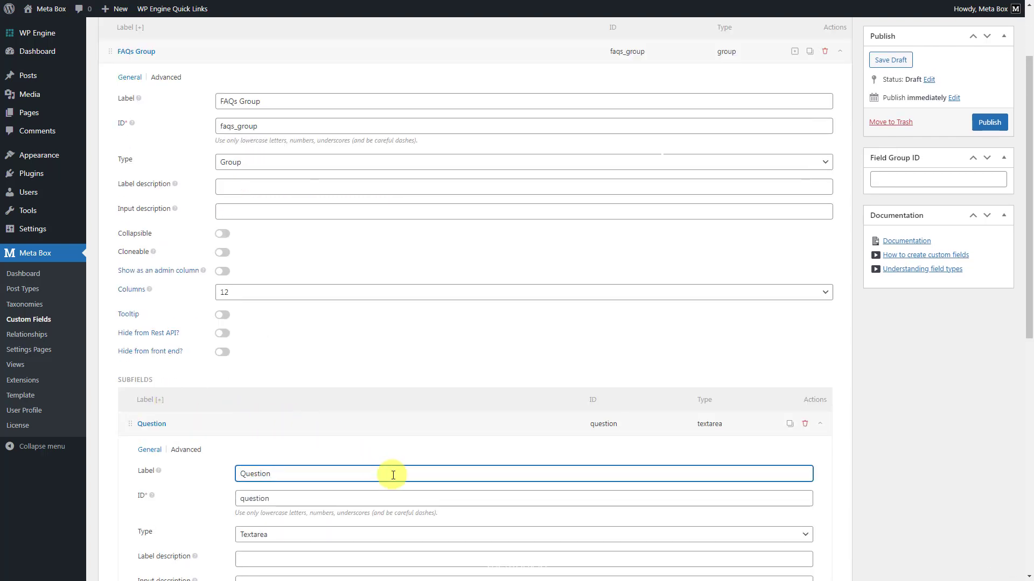
{"action": "left_click", "coordinate": [390, 427]}
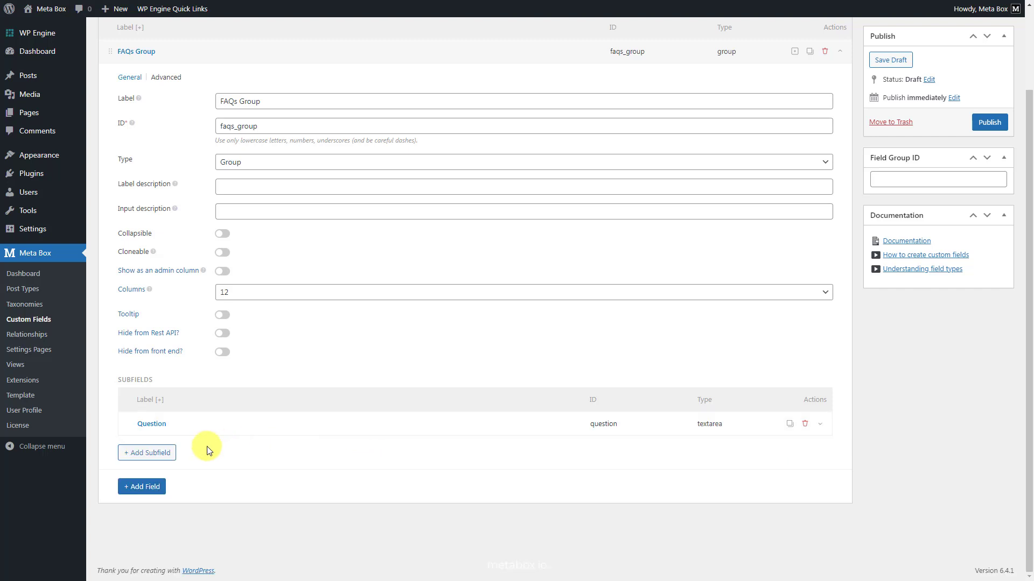
Step: Add another Textarea subfield to FAQs Group and label it "Answer"
{"action": "left_click", "coordinate": [148, 453]}
{"action": "type", "text": "text"}
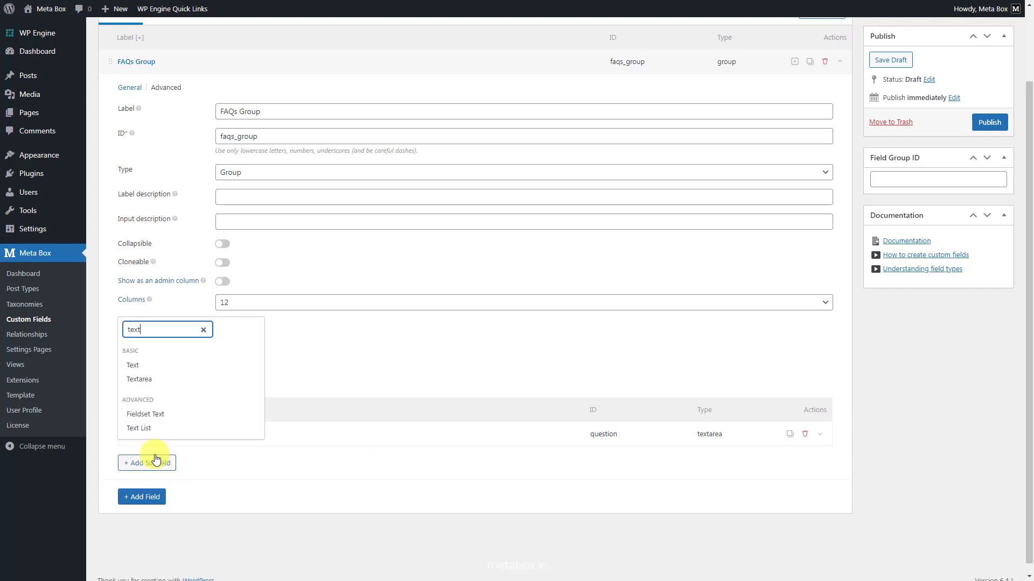
{"action": "left_click", "coordinate": [166, 381]}
{"action": "scroll", "coordinate": [204, 404], "scroll_direction": "down", "scroll_amount": 2}
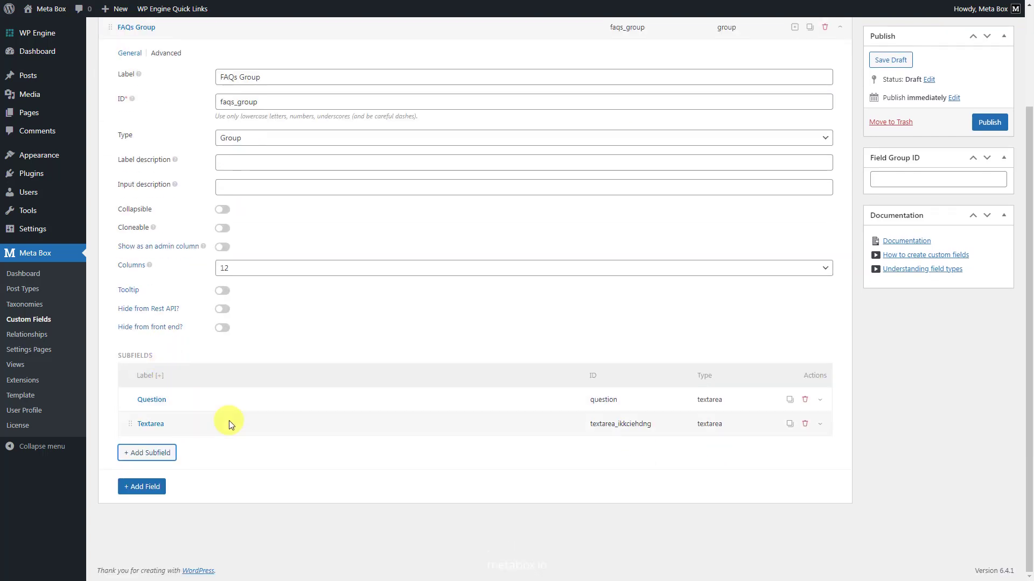
{"action": "left_click", "coordinate": [271, 423]}
{"action": "double_click", "coordinate": [360, 474]}
{"action": "type", "text": "Answer"}
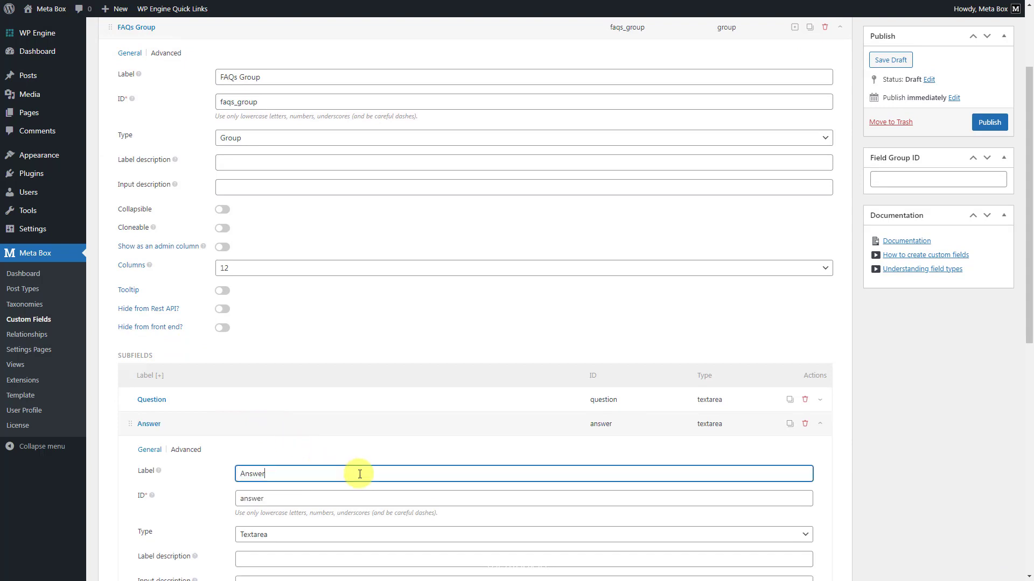
{"action": "left_click", "coordinate": [354, 428]}
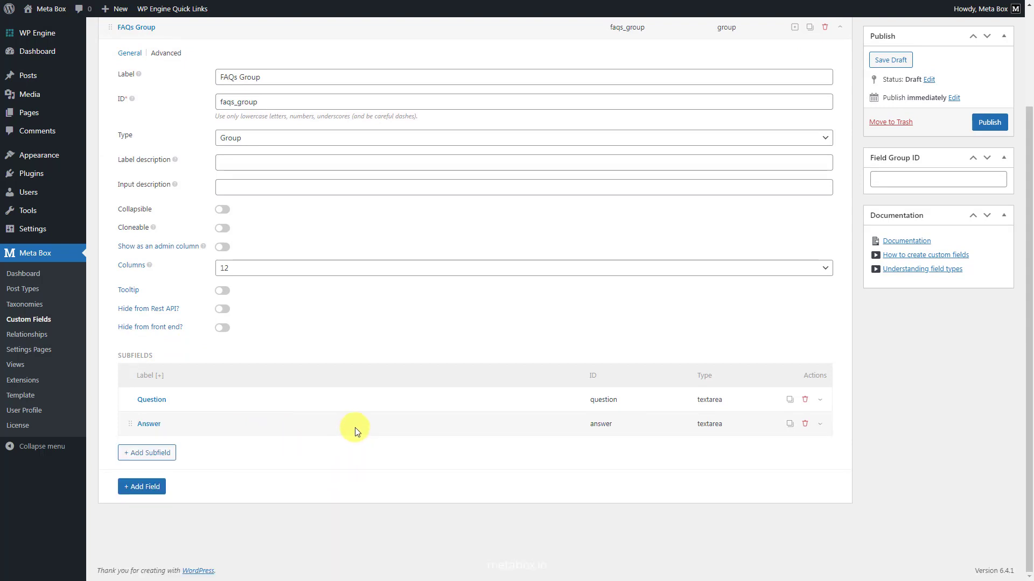
Step: Make FAQs Group collapsible with the group title "Question {#} - {question}" and make it cloneable
{"action": "left_click", "coordinate": [222, 210]}
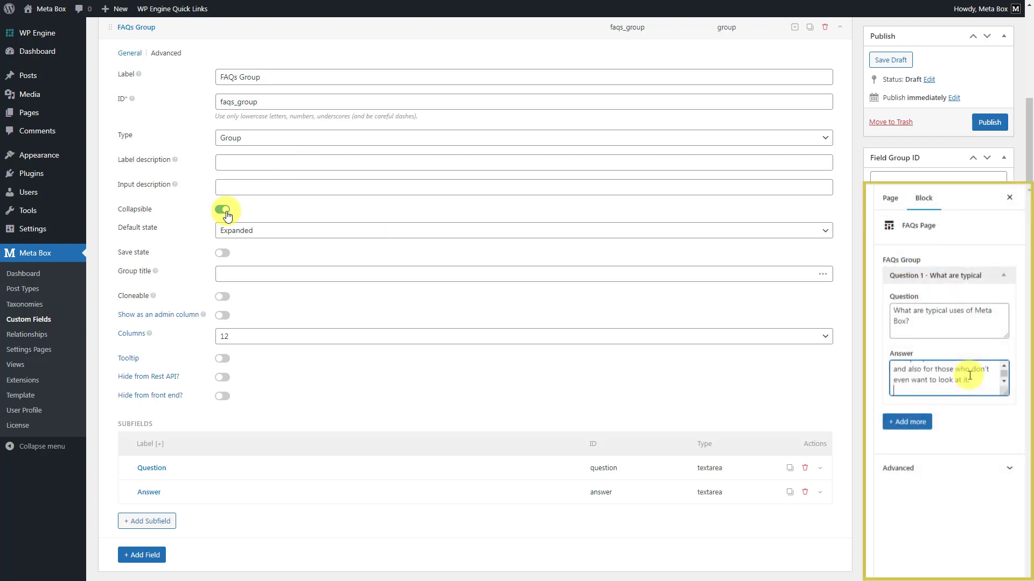
{"action": "left_click", "coordinate": [348, 277]}
{"action": "type", "text": "Question {#} - {question}"}
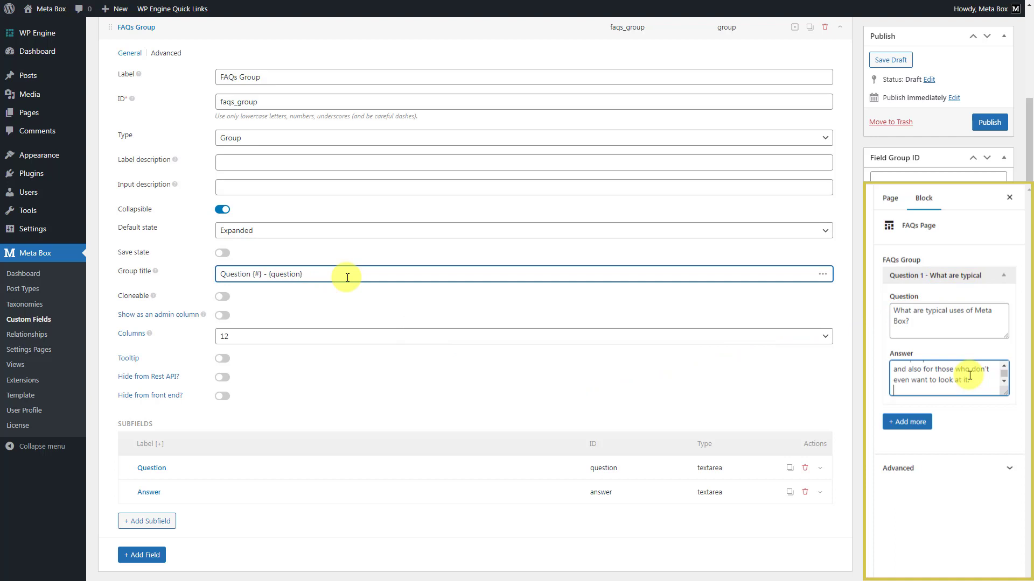
{"action": "left_click", "coordinate": [222, 296]}
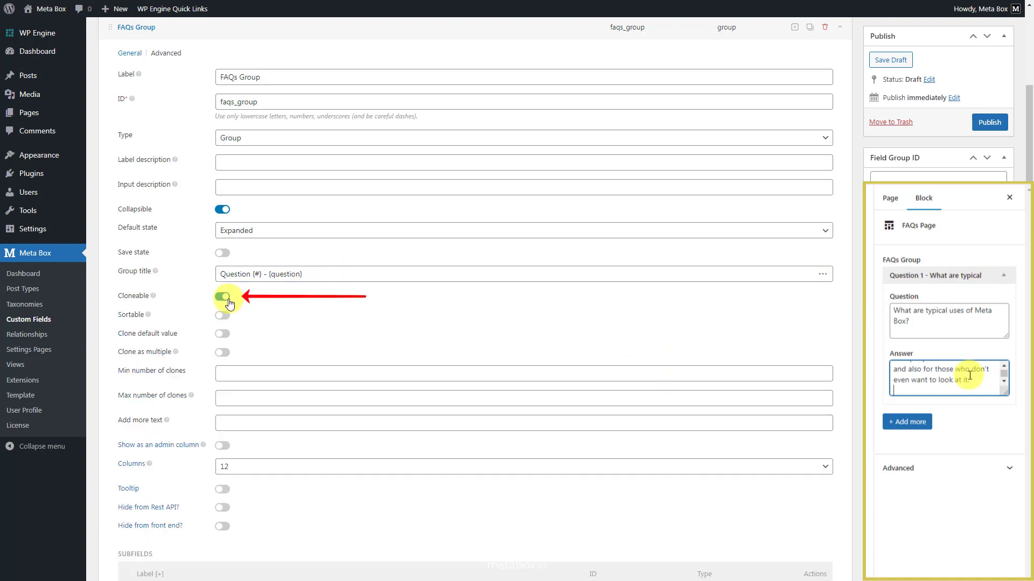
{"action": "left_click", "coordinate": [908, 423]}
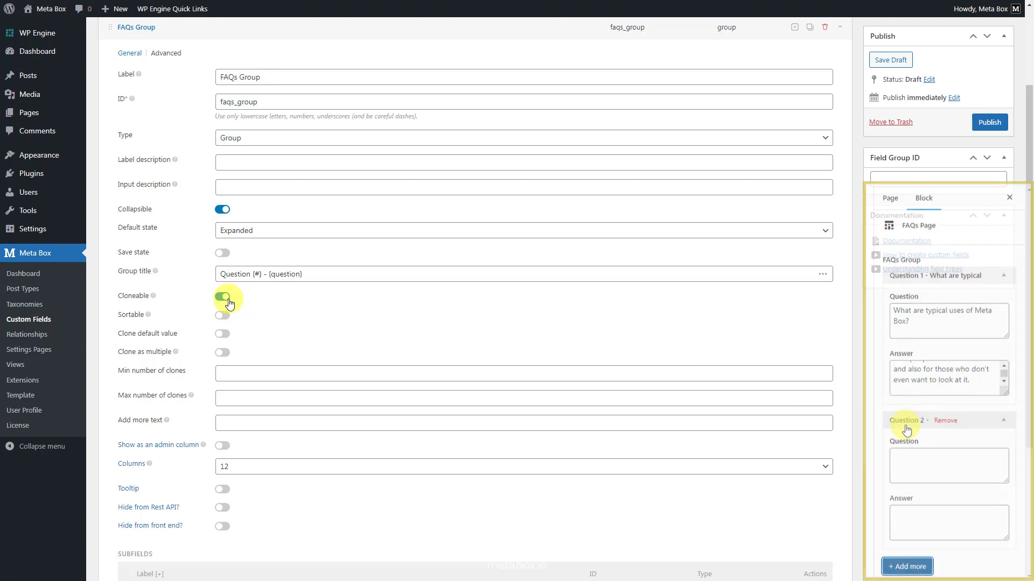
{"action": "scroll", "coordinate": [230, 304], "scroll_direction": "up", "scroll_amount": 2}
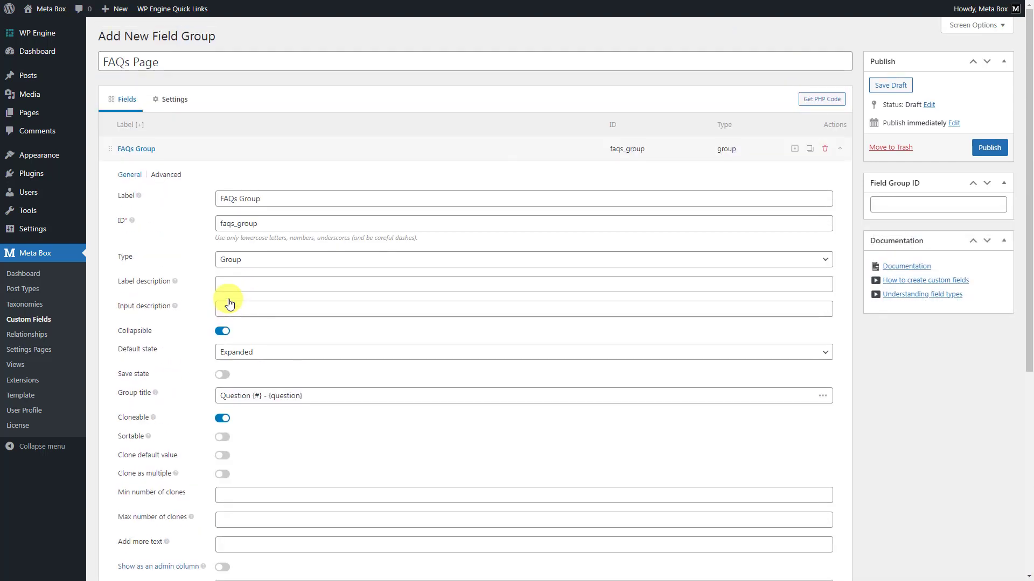
{"action": "left_click", "coordinate": [288, 151]}
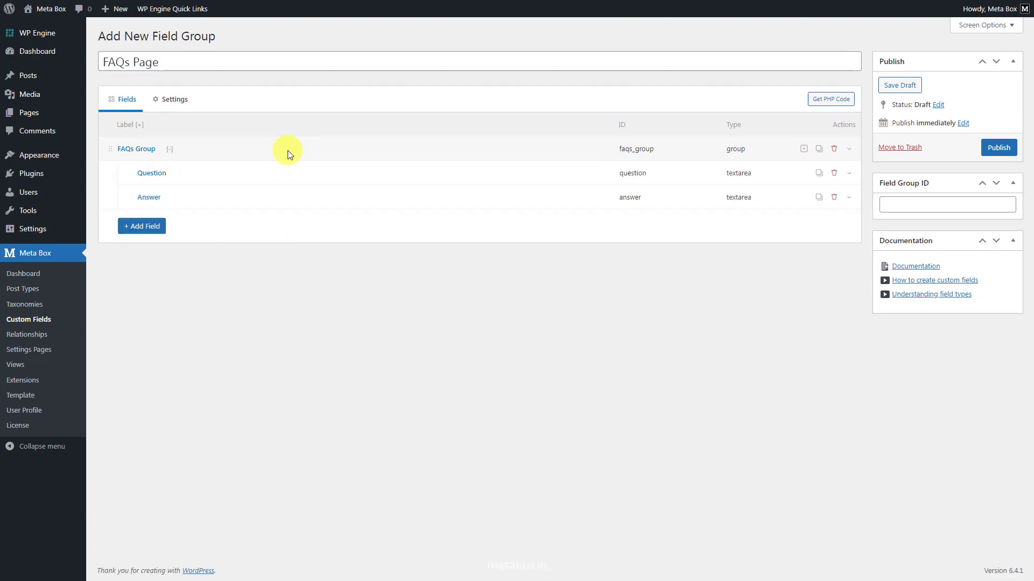
Step: Set the field group's location to Block in its settings
{"action": "left_click", "coordinate": [174, 101]}
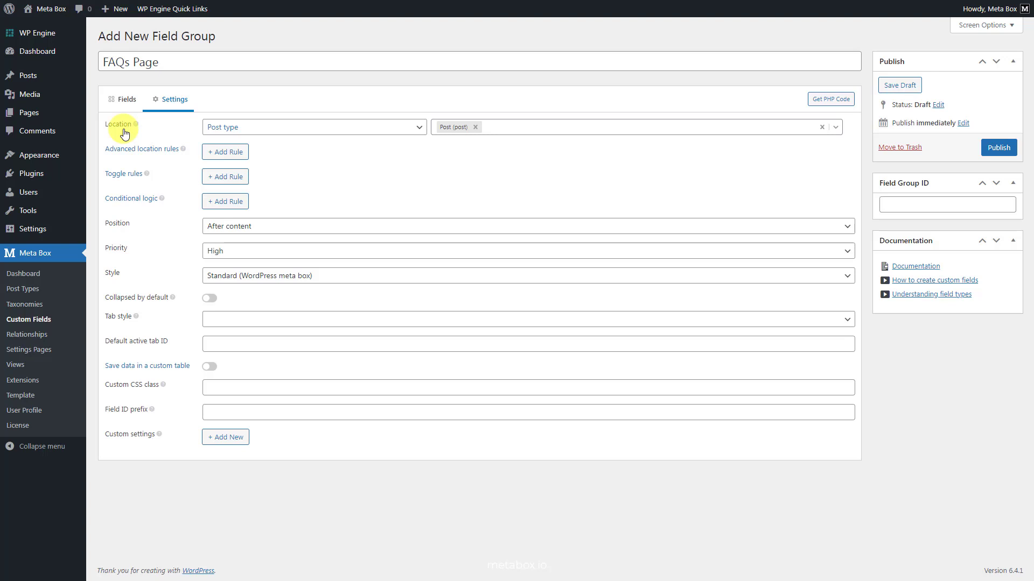
{"action": "left_click", "coordinate": [284, 129]}
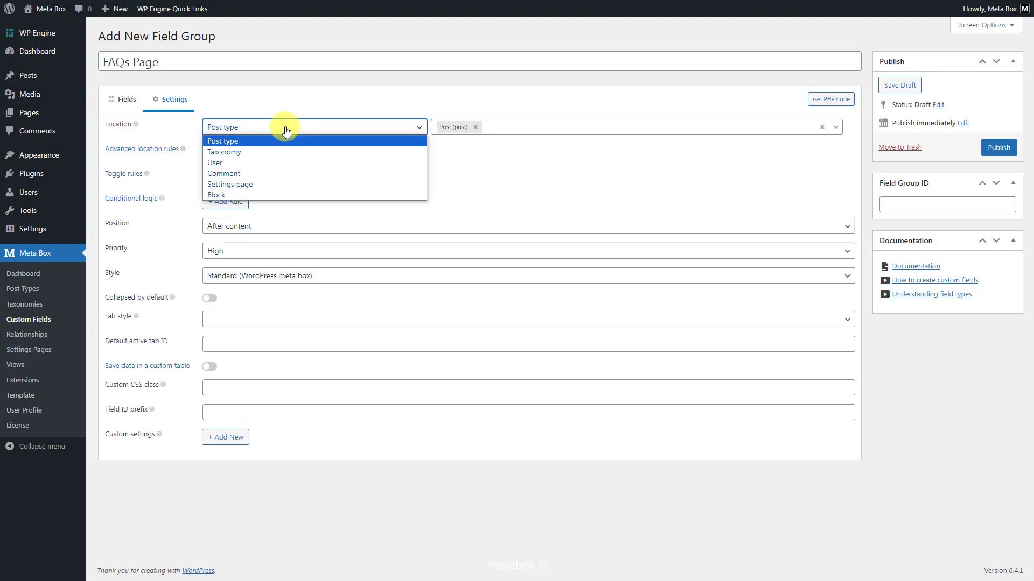
{"action": "left_click", "coordinate": [272, 196]}
Step: Set Block Settings Position to "On the right sidebar" and publish the field group
{"action": "scroll", "coordinate": [273, 196], "scroll_direction": "down", "scroll_amount": 1}
{"action": "scroll", "coordinate": [273, 202], "scroll_direction": "down", "scroll_amount": 3}
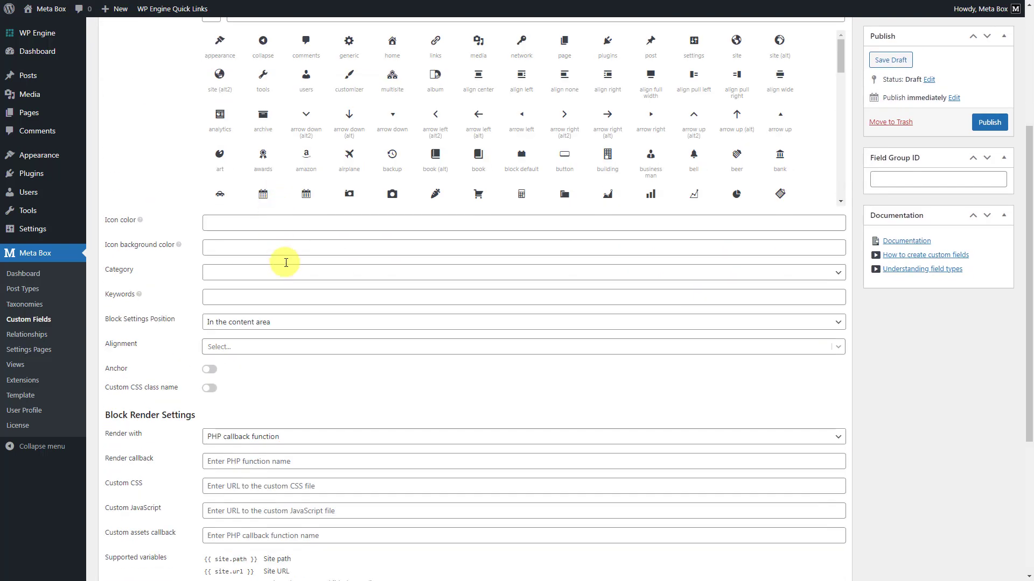
{"action": "left_click", "coordinate": [301, 323]}
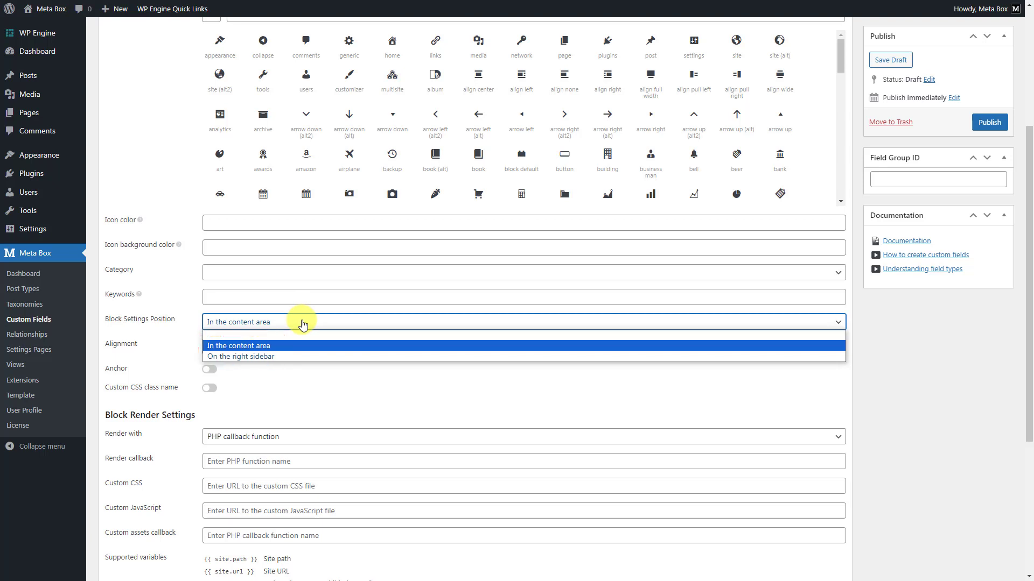
{"action": "left_click", "coordinate": [292, 357]}
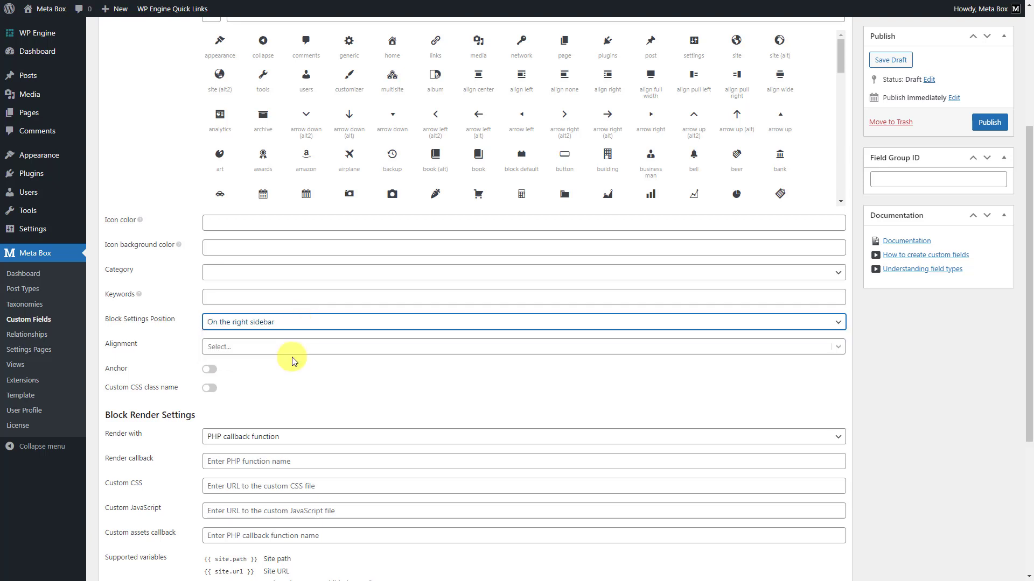
{"action": "left_click", "coordinate": [973, 128]}
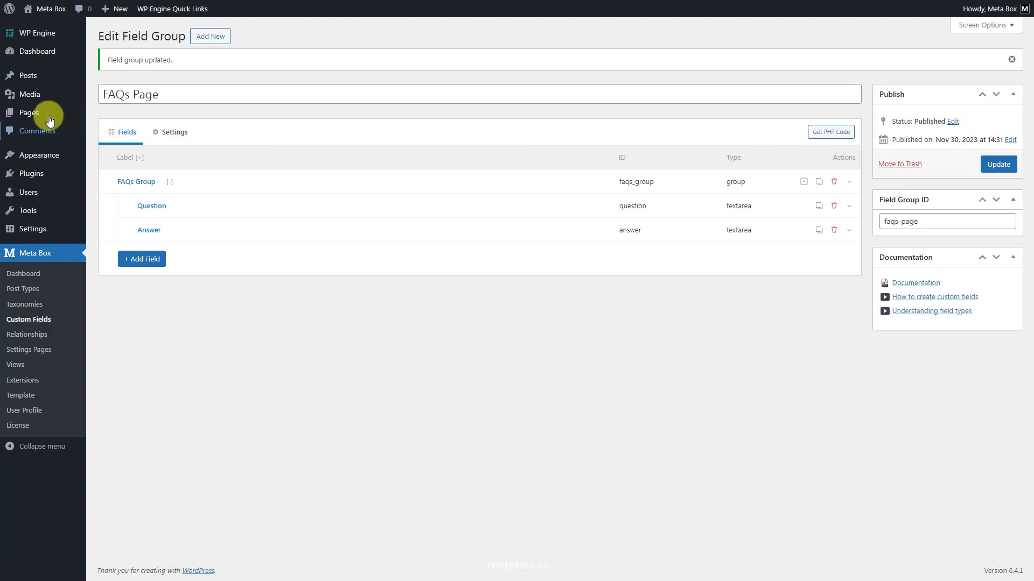
Step: Open the FAQs page for editing and insert the FAQs Page block into its content
{"action": "mouse_move", "coordinate": [54, 111]}
{"action": "left_click", "coordinate": [114, 116]}
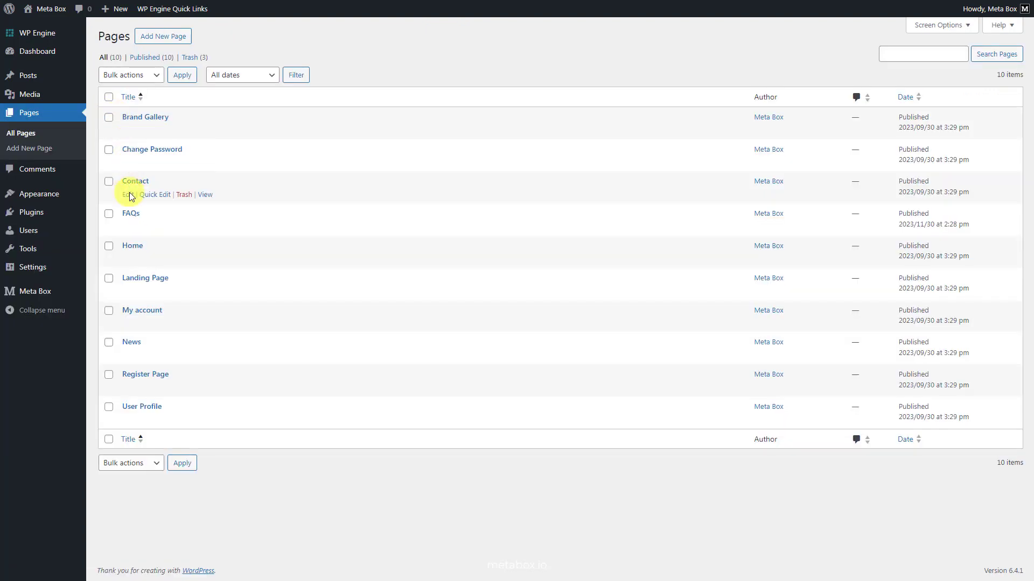
{"action": "left_click", "coordinate": [129, 225]}
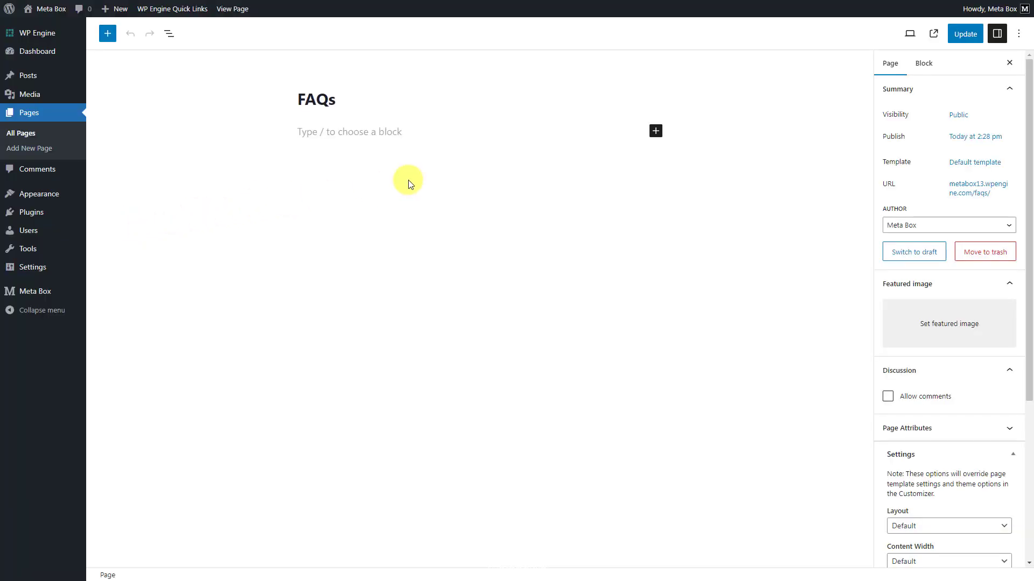
{"action": "left_click", "coordinate": [655, 132]}
{"action": "type", "text": "faq"}
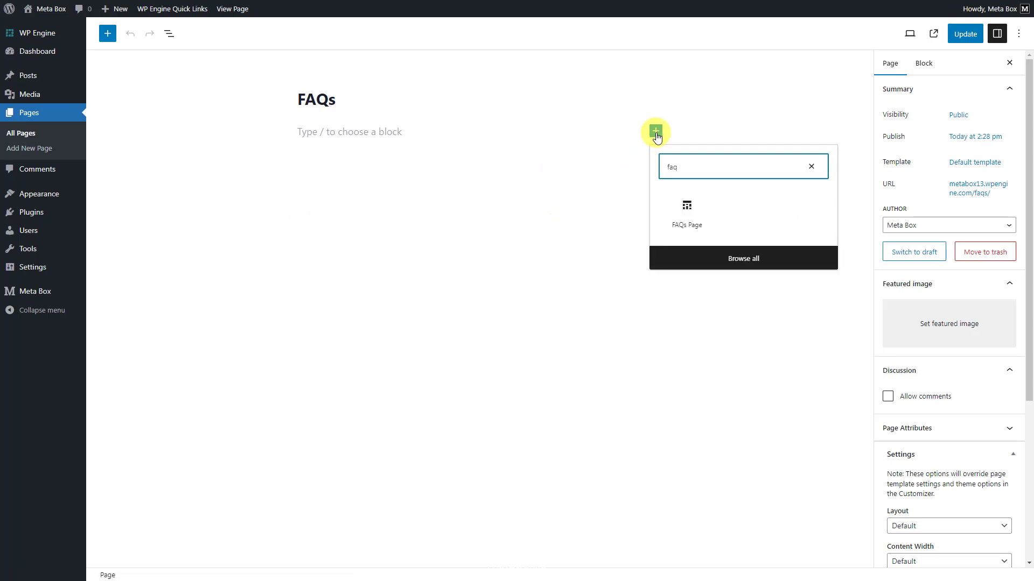
{"action": "left_click", "coordinate": [694, 209]}
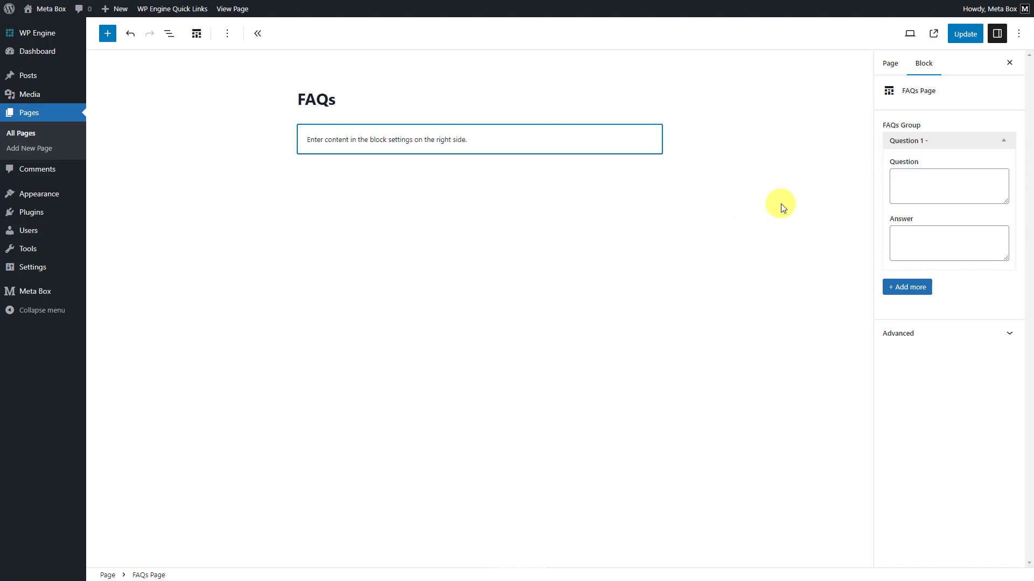
Step: Enter "What are typical uses of Meta Box?" as the block's first question and paste its prepared answer
{"action": "left_click", "coordinate": [974, 187]}
{"action": "type", "text": "What are typical uses of Meta Box?"}
{"action": "left_click", "coordinate": [969, 240]}
{"action": "key", "text": "ctrl+v"}
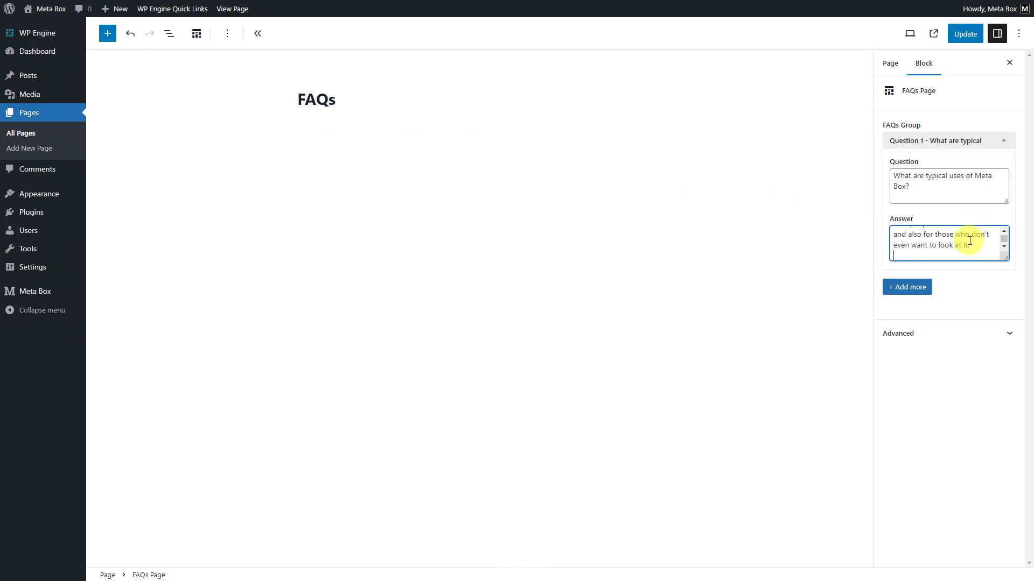
Step: Add a second question group to the block with "Does Meta Box need coding to use?" and paste its answer
{"action": "left_click", "coordinate": [909, 288]}
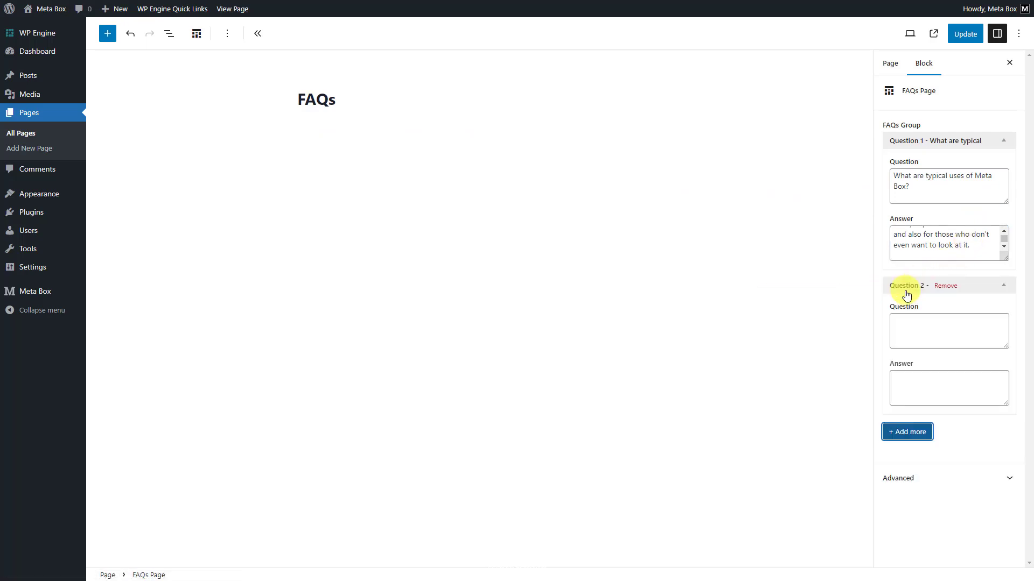
{"action": "left_click", "coordinate": [967, 326]}
{"action": "type", "text": "Does Meta Box need coding to use?"}
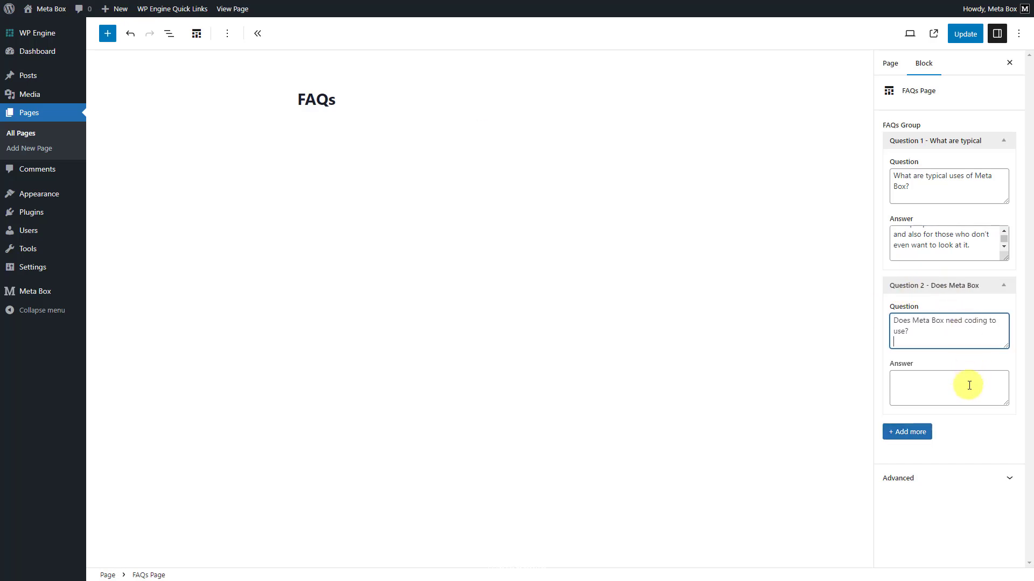
{"action": "left_click", "coordinate": [969, 385]}
{"action": "key", "text": "ctrl+v"}
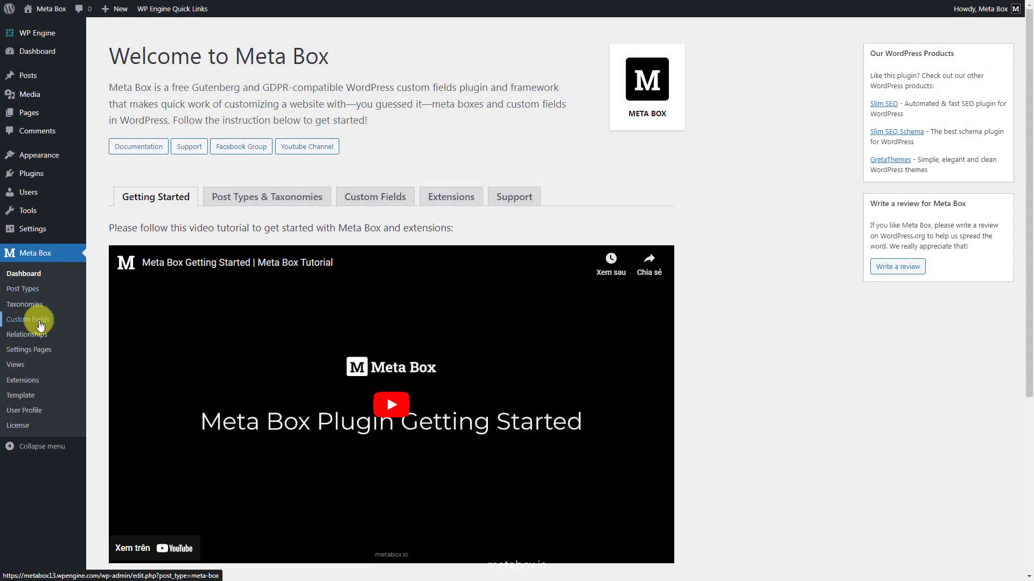
Step: Open the settings of the FAQs Page field group and set the block to render with Code
{"action": "left_click", "coordinate": [41, 325]}
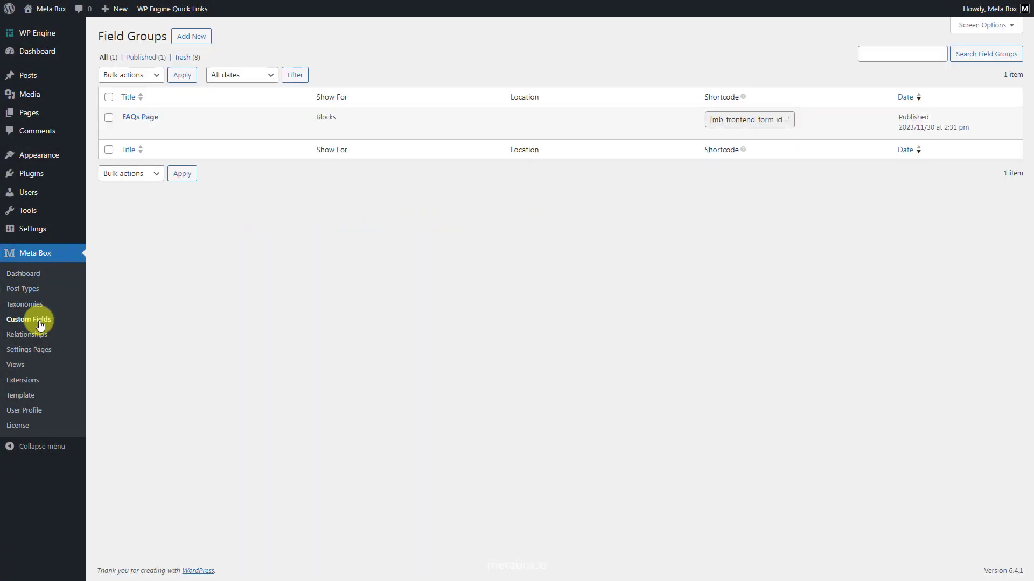
{"action": "left_click", "coordinate": [128, 132]}
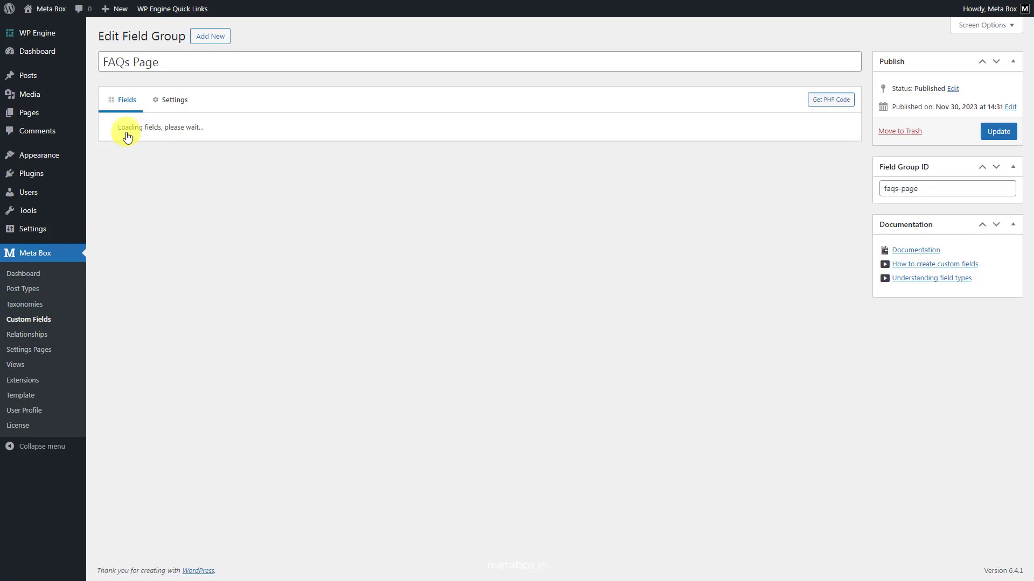
{"action": "left_click", "coordinate": [176, 100]}
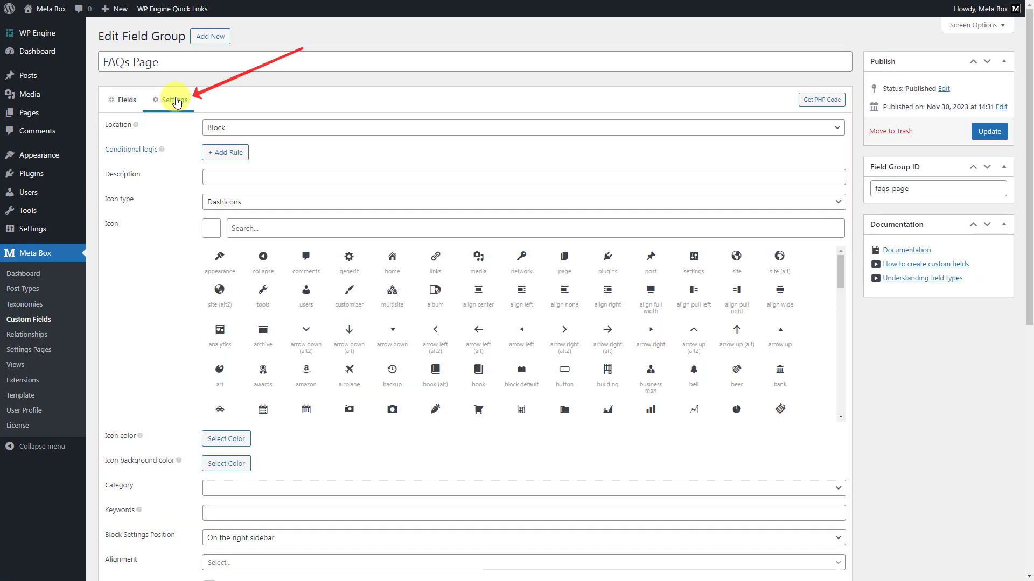
{"action": "scroll", "coordinate": [175, 100], "scroll_direction": "down", "scroll_amount": 8}
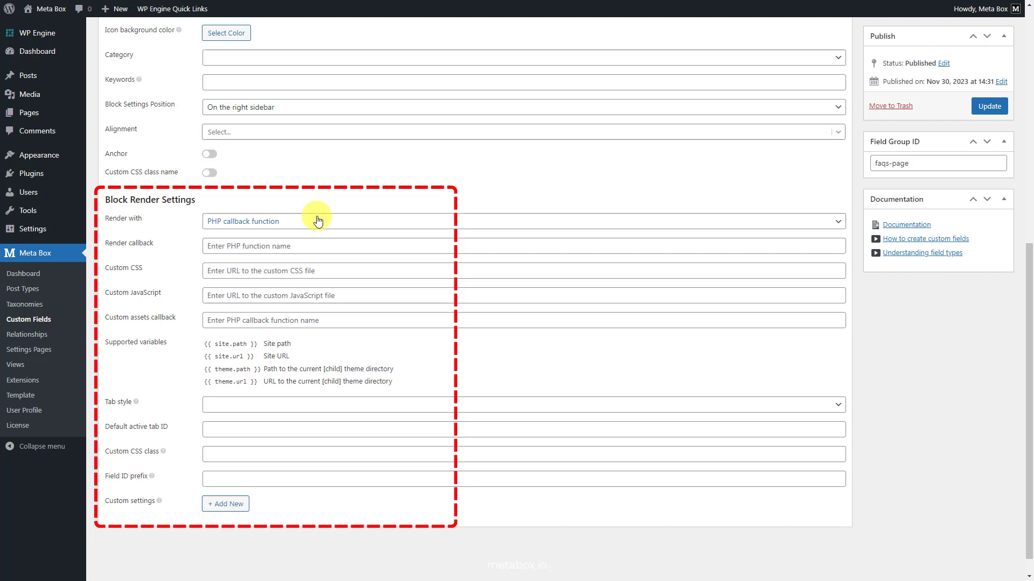
{"action": "left_click", "coordinate": [317, 221]}
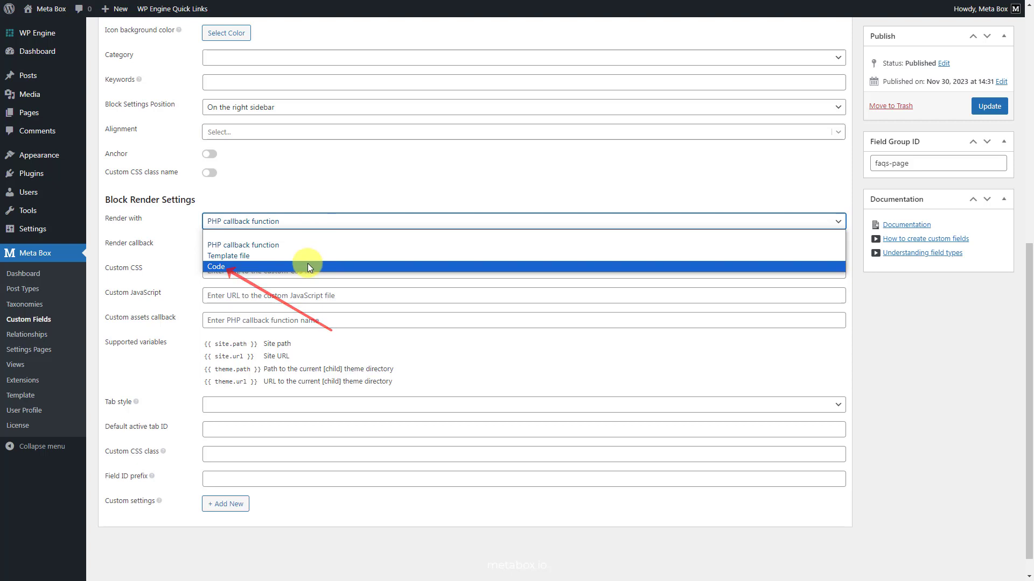
{"action": "left_click", "coordinate": [309, 266]}
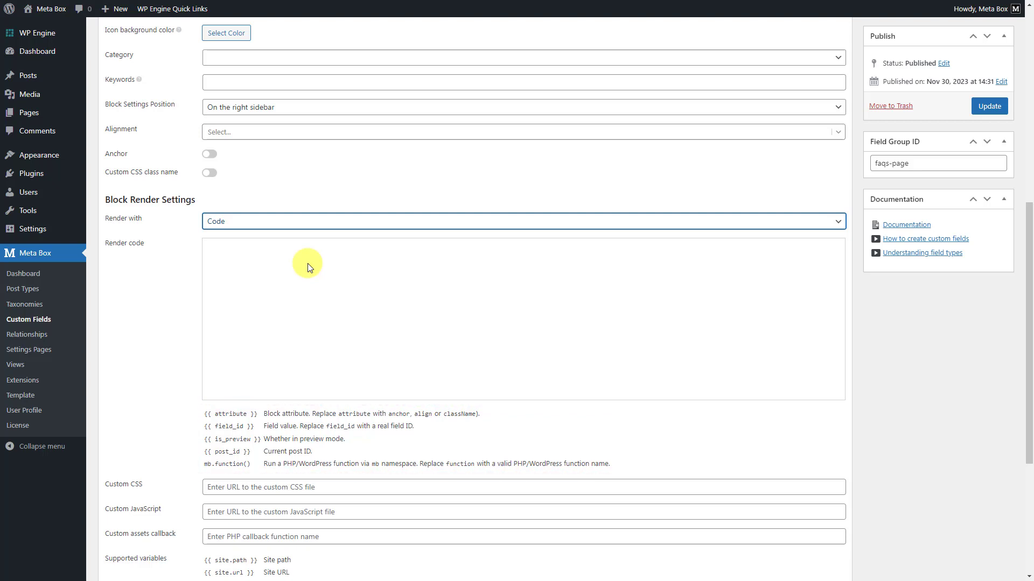
Step: Write a render-code loop from {% for clone in faqs_group %} to {% endfor %} that outputs {{ clone.question }}
{"action": "left_click", "coordinate": [460, 248]}
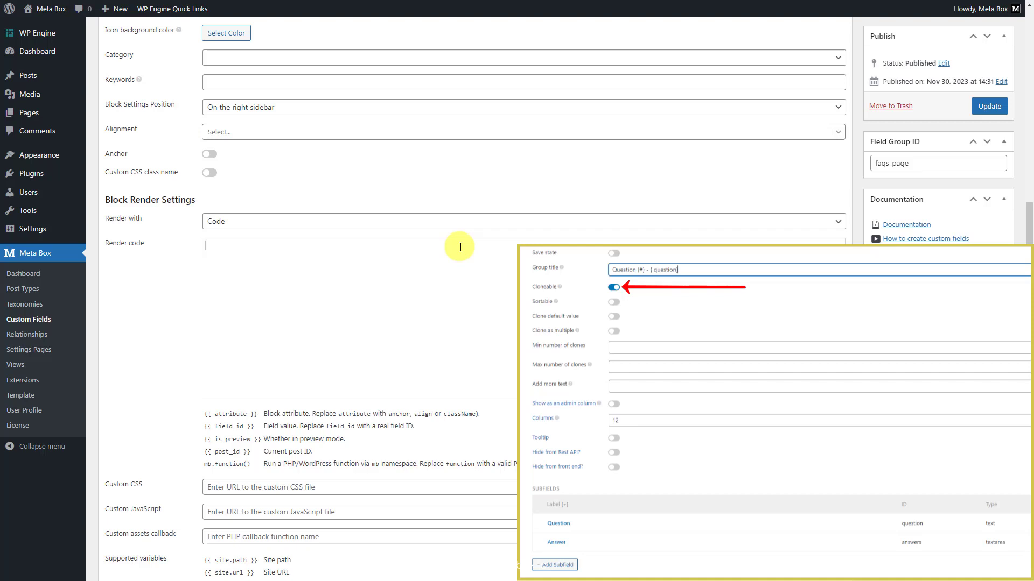
{"action": "type", "text": "{% for clone in faqs_group %} {% endfor %}"}
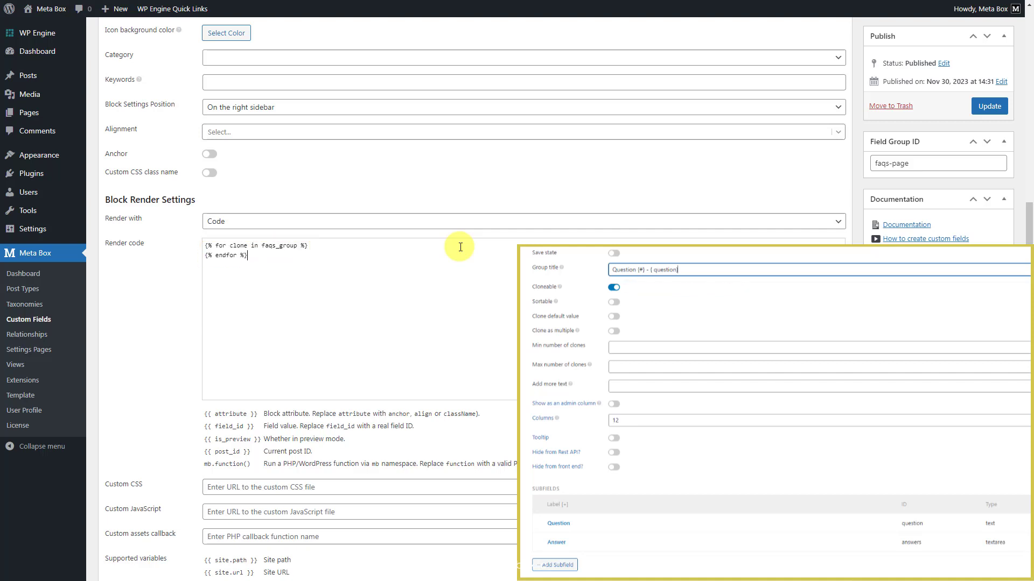
{"action": "left_click", "coordinate": [358, 246]}
{"action": "key", "text": "Return"}
{"action": "type", "text": "{{ clone.question }}"}
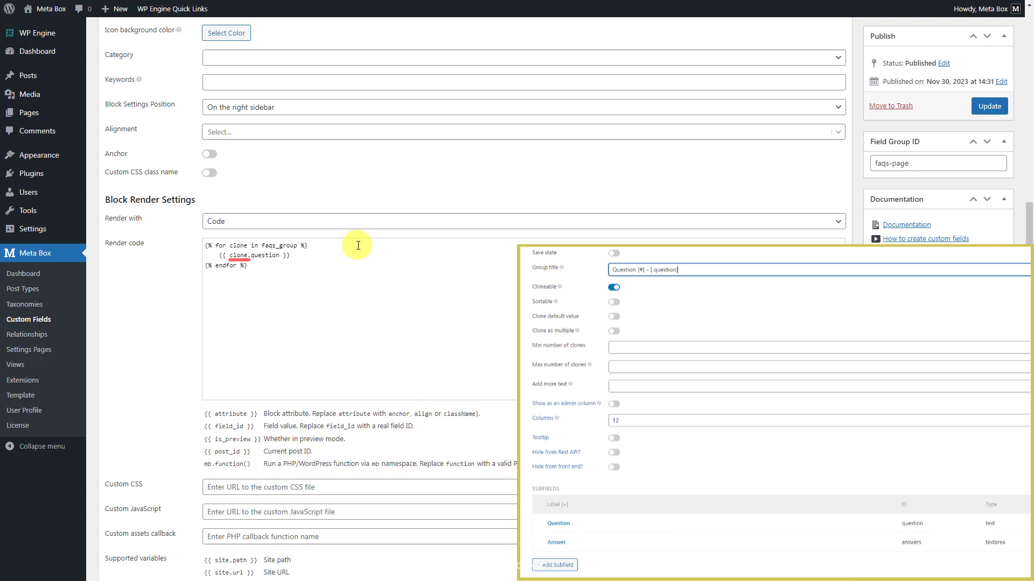
Step: Add <br /> after the question and a {{ clone.answer }} <br /> line inside the loop, and update the field group
{"action": "type", "text": "<br />"}
{"action": "key", "text": "Return"}
{"action": "type", "text": "{{ clone.answer }}"}
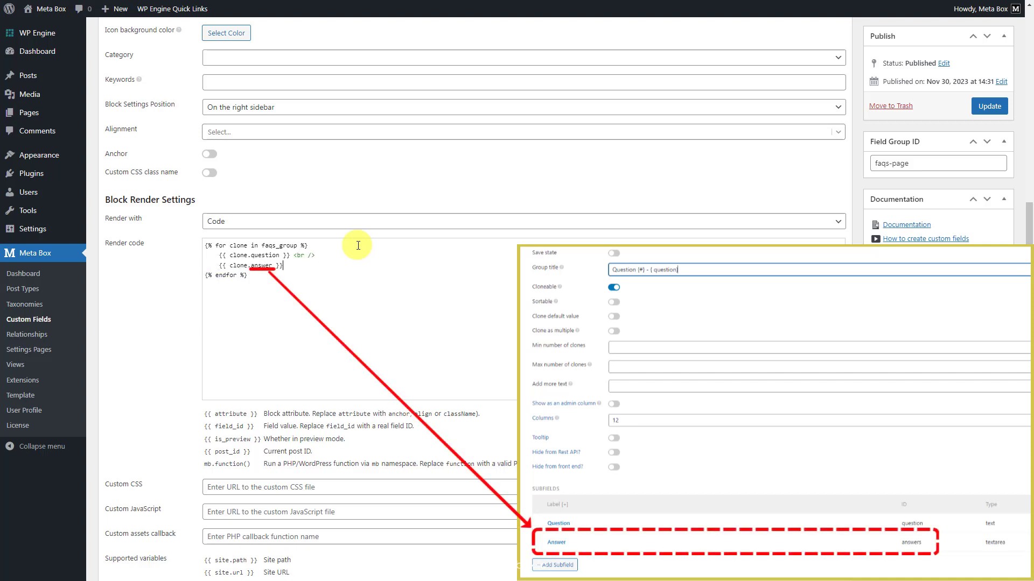
{"action": "type", "text": " <"}
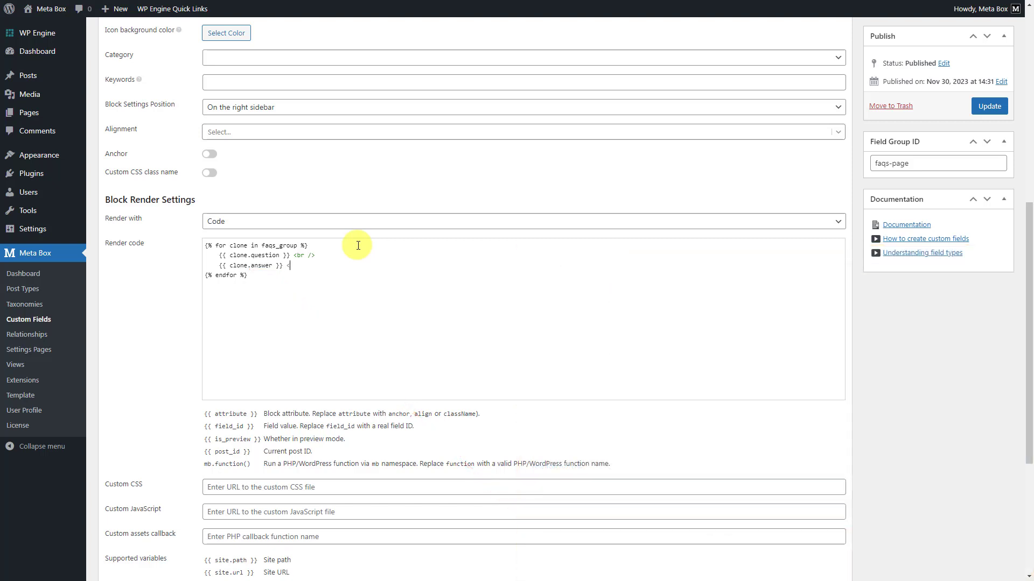
{"action": "type", "text": "br />"}
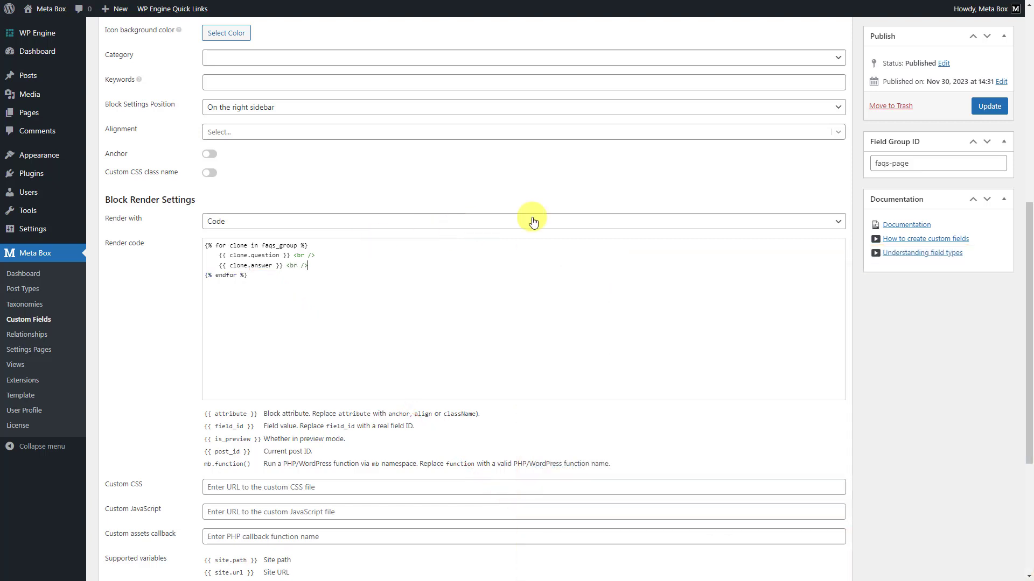
{"action": "left_click", "coordinate": [988, 108]}
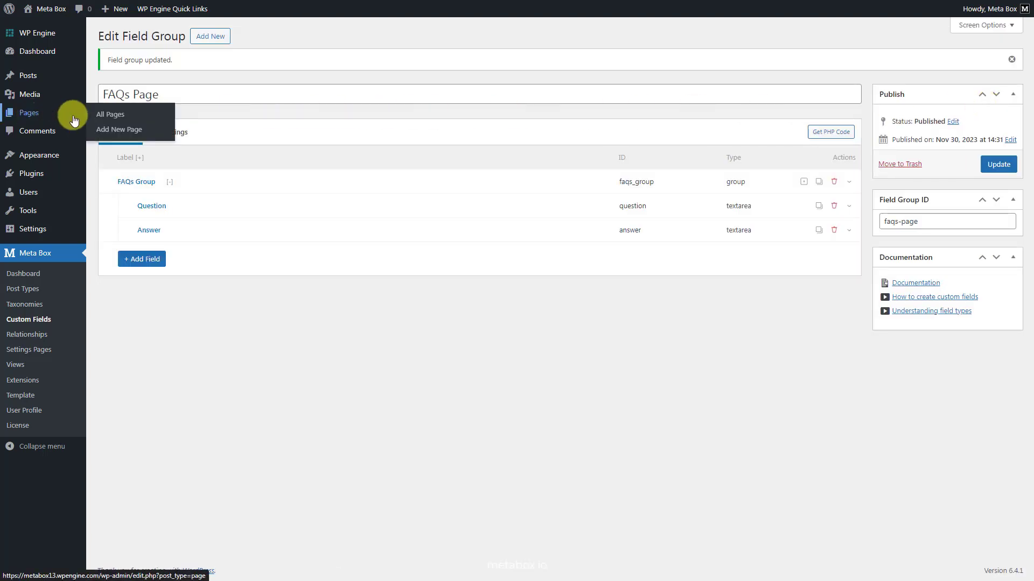
Step: Reopen the FAQs page in the editor and insert the FAQs Page block
{"action": "left_click", "coordinate": [102, 114]}
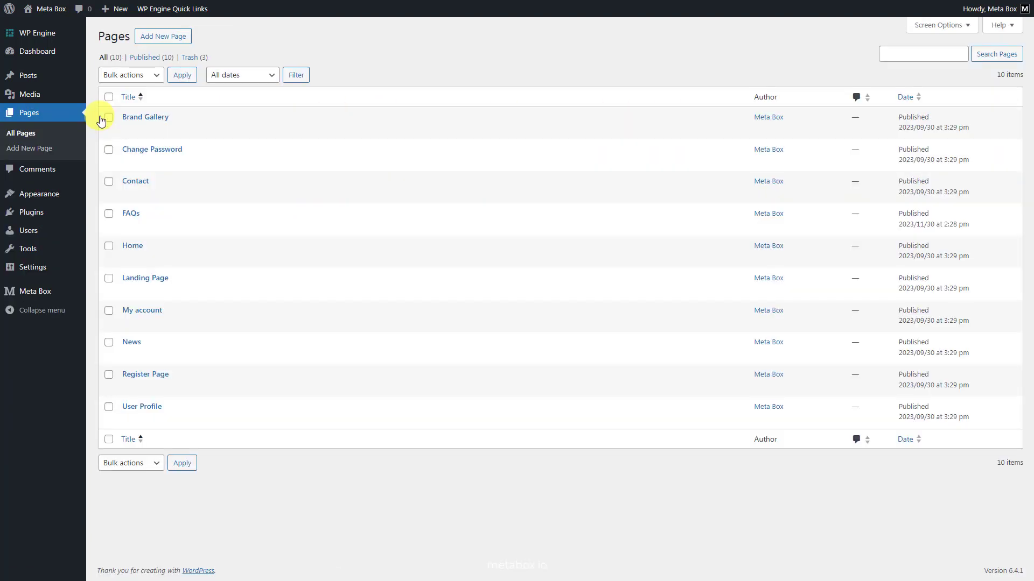
{"action": "left_click", "coordinate": [131, 214]}
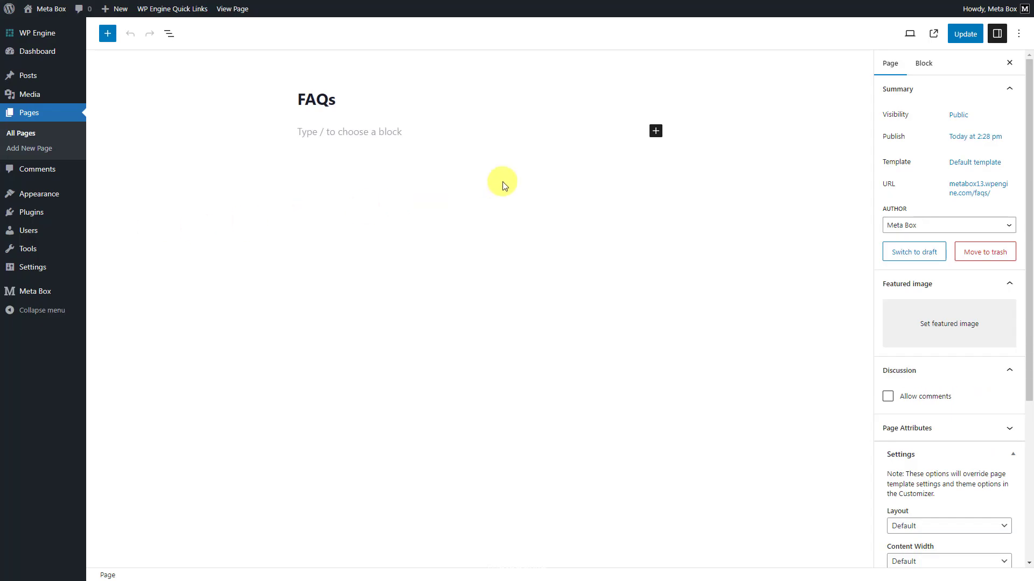
{"action": "left_click", "coordinate": [655, 132]}
{"action": "type", "text": "faq"}
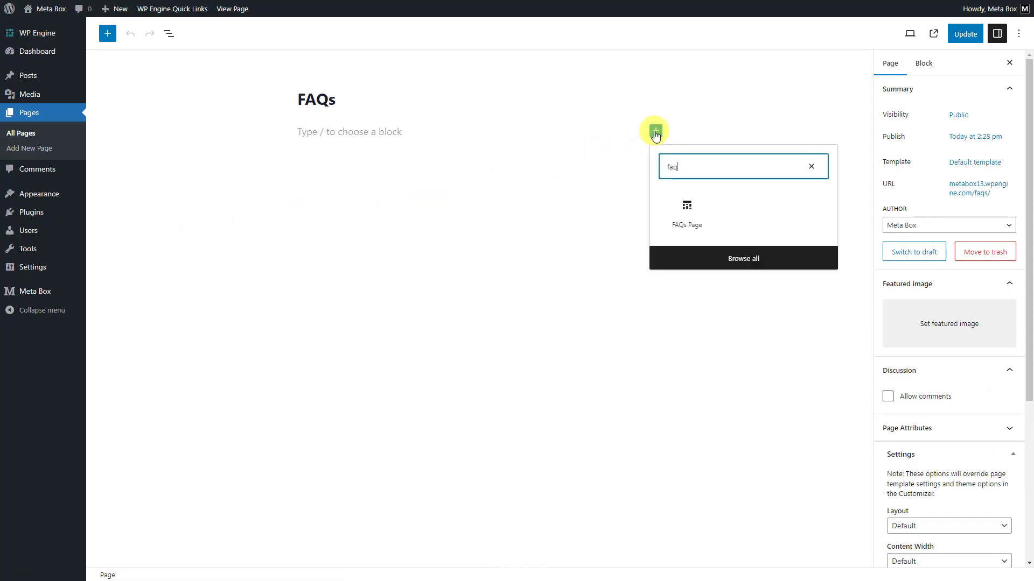
{"action": "left_click", "coordinate": [687, 210]}
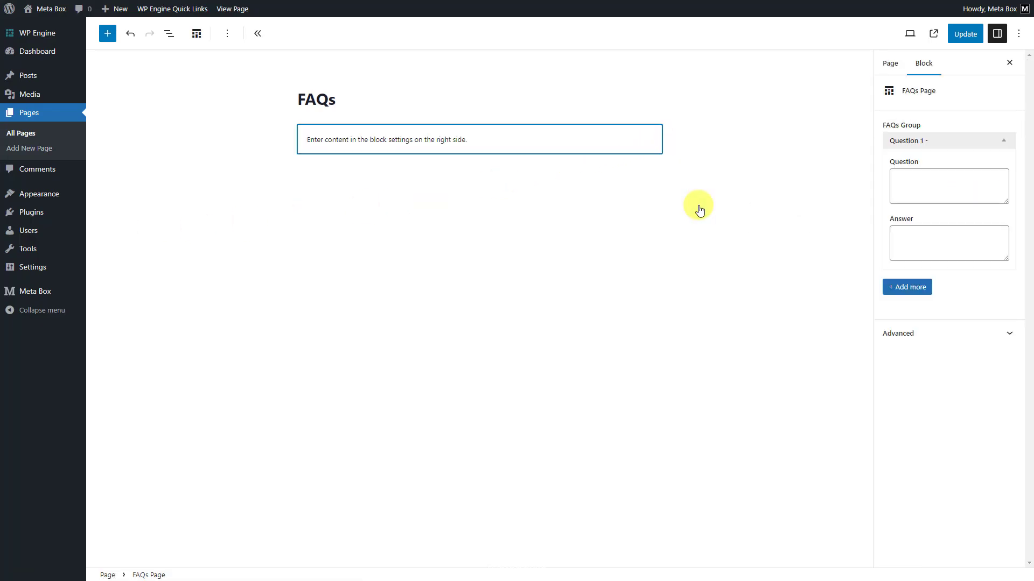
Step: Fill in the first group with "What are typical uses of Meta Box?" and the answer starting "Meta Box provides a lot of features"
{"action": "left_click", "coordinate": [975, 183]}
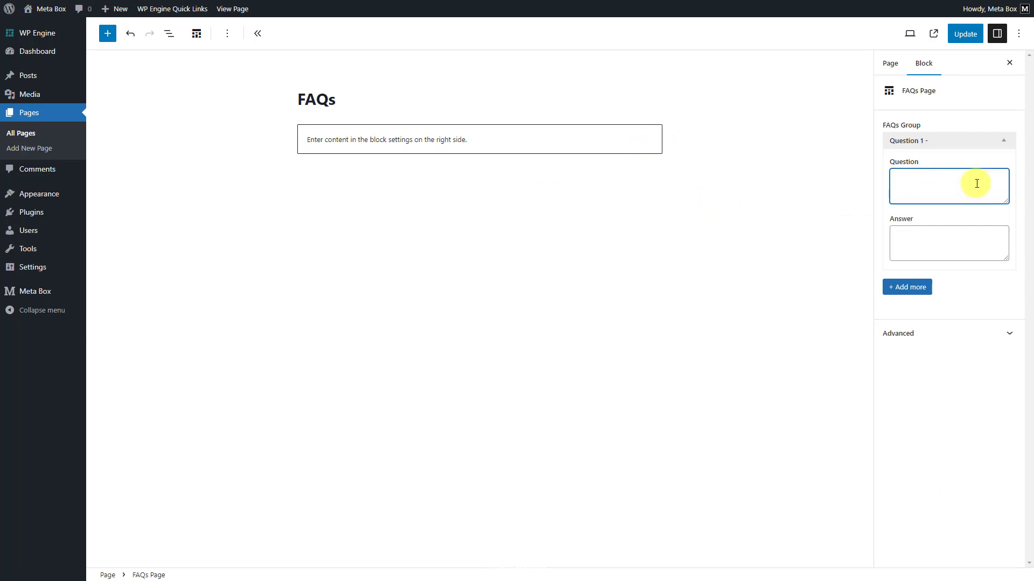
{"action": "type", "text": "What are typical uses of Meta Box?"}
{"action": "left_click", "coordinate": [978, 236]}
{"action": "type", "text": "Meta Box provides a lot of features that help you build various kinds of websites. You can learn more about the case studies for Meta Box here, and see the real applications of Meta Box from our users here.people familiar with code and also for those who don’t even want to look at it."}
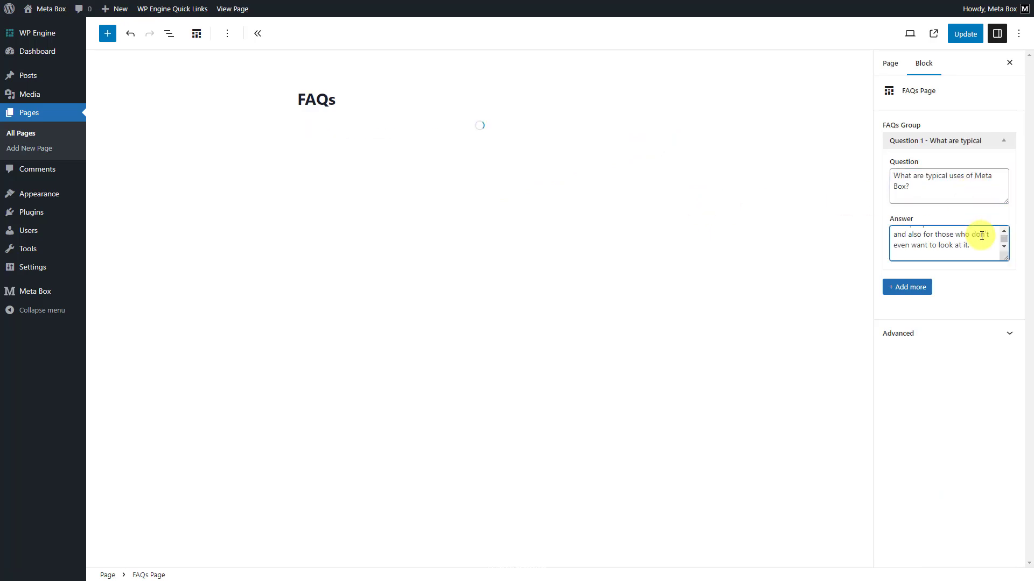
Step: Add a second group with "Does Meta Box need coding to use?" and the answer starting "For basic uses such as creating custom fields"
{"action": "left_click", "coordinate": [909, 288]}
{"action": "left_click", "coordinate": [961, 323]}
{"action": "type", "text": "Does Meta Box need coding to use?"}
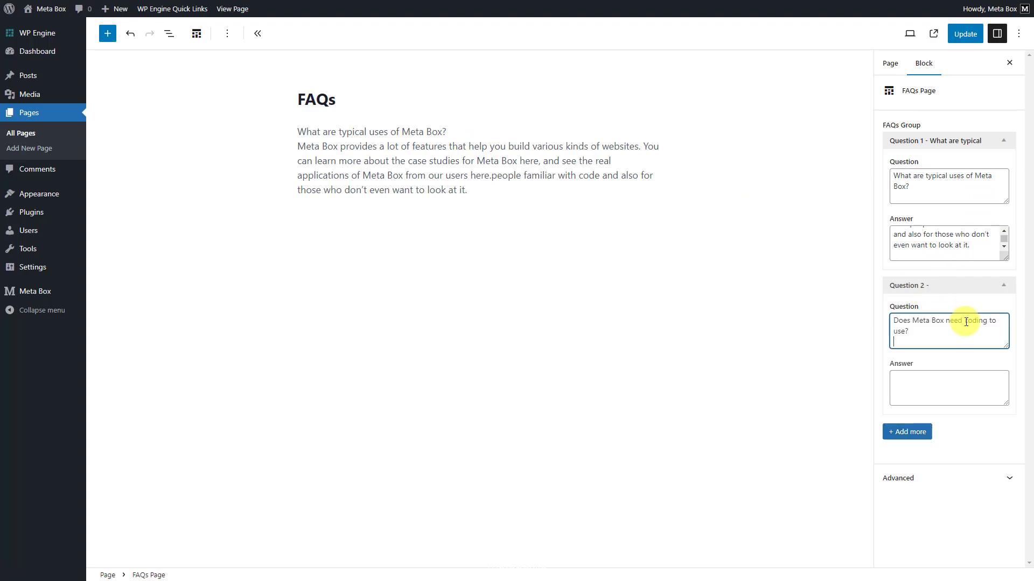
{"action": "left_click", "coordinate": [967, 385]}
{"action": "type", "text": "For basic uses such as creating custom fields, custom post types, and custom taxonomies, you don’t need to code because Meta Box provides you with an UI."}
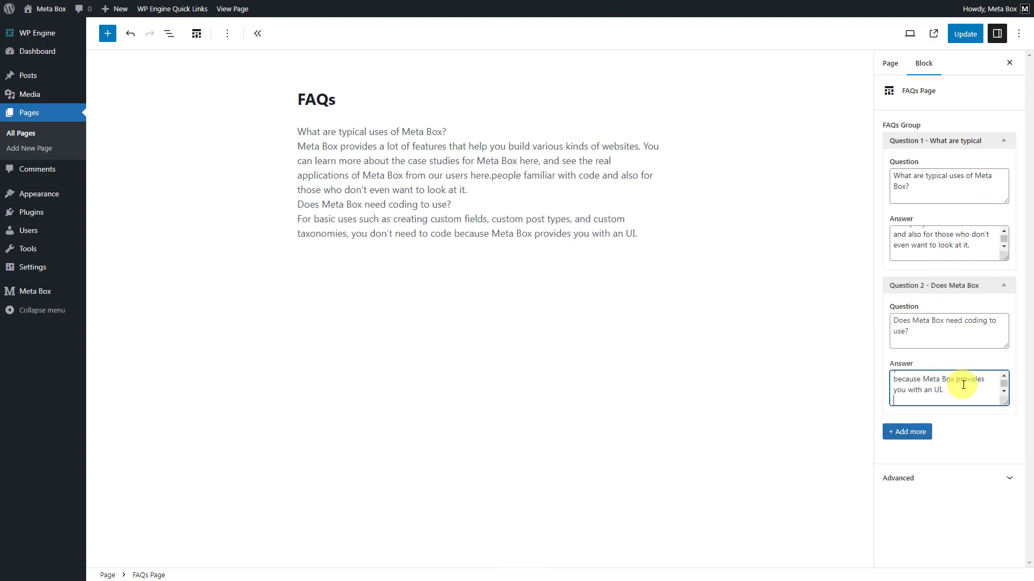
Step: Add a third group with "Is Meta Box for developers only?" and the answer starting "No. Every WordPress site creator including developers and beginners"
{"action": "left_click", "coordinate": [920, 431]}
{"action": "left_click", "coordinate": [957, 473]}
{"action": "type", "text": "Is Meta Box for developers only?"}
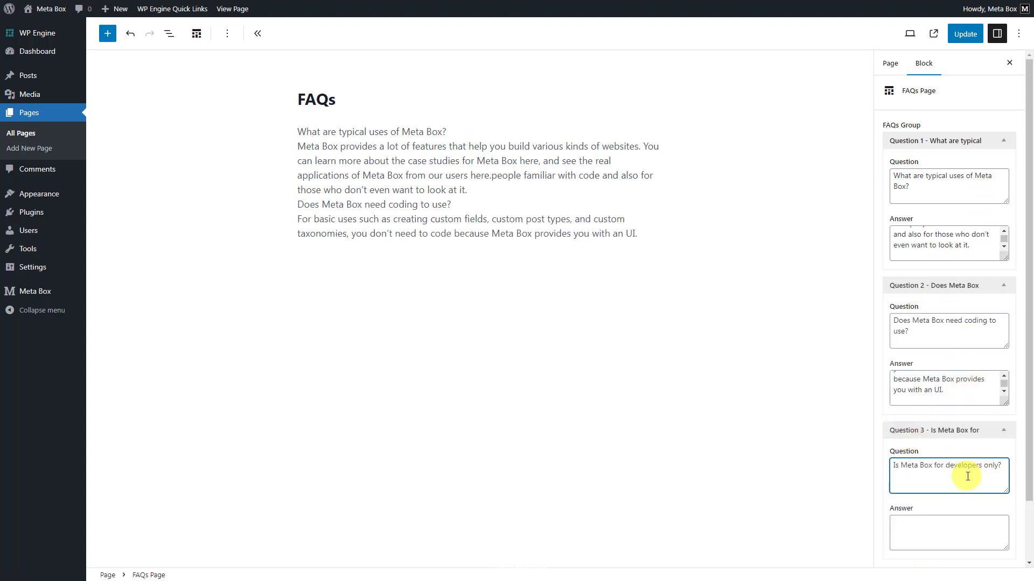
{"action": "left_click", "coordinate": [965, 527]}
{"action": "type", "text": "No. Every WordPress site creator including developers and beginners who want to save loads of time building custom fields and custom meta boxes can use Meta Box. We have options for"}
Step: Add a fourth group with "Will Meta Box slow down my website?" and the answer starting "Absolutely not. Meta Box is carefully built"
{"action": "scroll", "coordinate": [1002, 489], "scroll_direction": "down", "scroll_amount": 2}
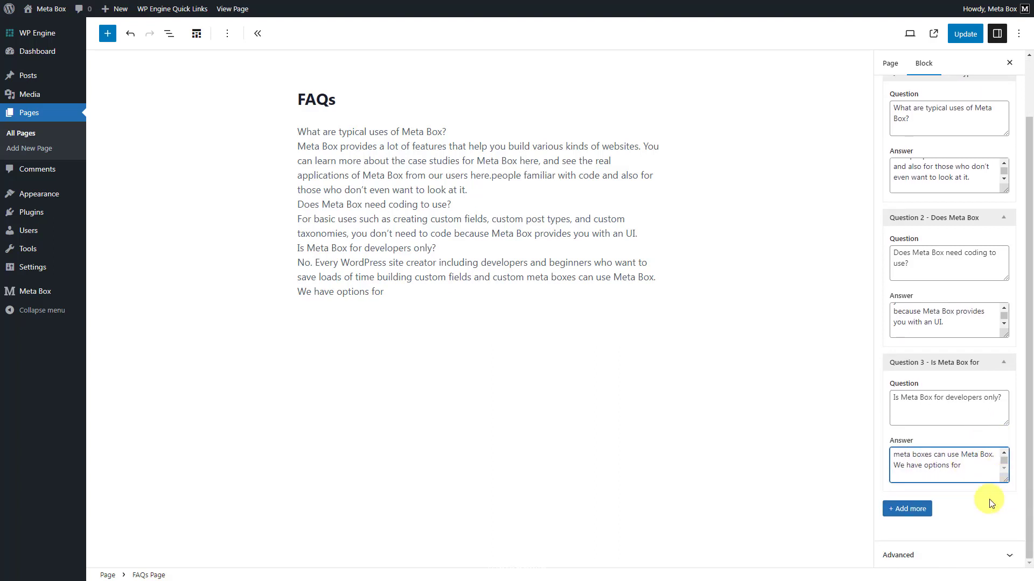
{"action": "left_click", "coordinate": [908, 511]}
{"action": "scroll", "coordinate": [959, 507], "scroll_direction": "down", "scroll_amount": 3}
{"action": "left_click", "coordinate": [989, 402]}
{"action": "type", "text": "Will Meta Box slow down my website?"}
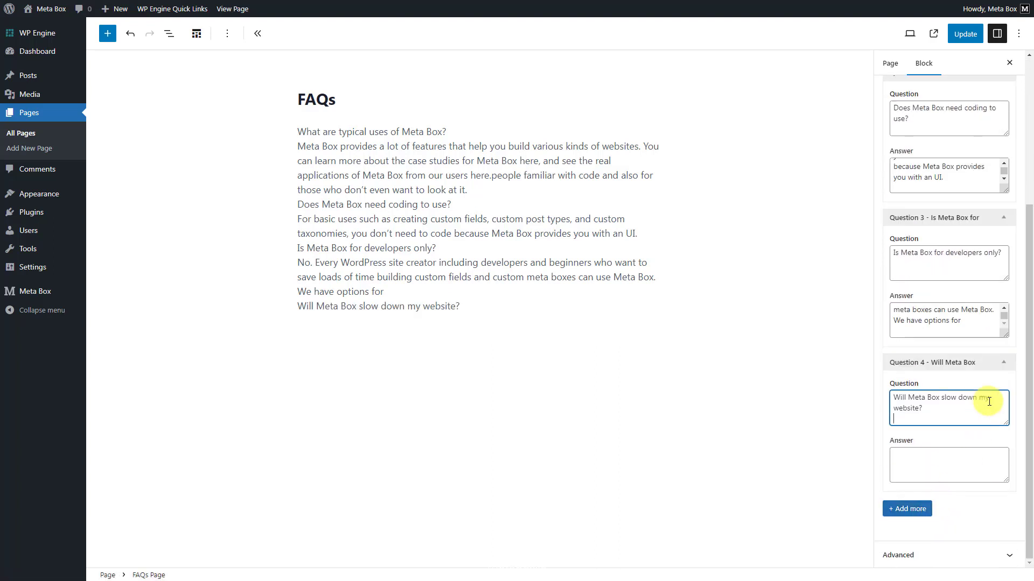
{"action": "left_click", "coordinate": [981, 464]}
{"action": "type", "text": "Absolutely not. Meta Box is carefully built with performance in mind. It loads only the needed modules when required and excels even on high-traffic websites."}
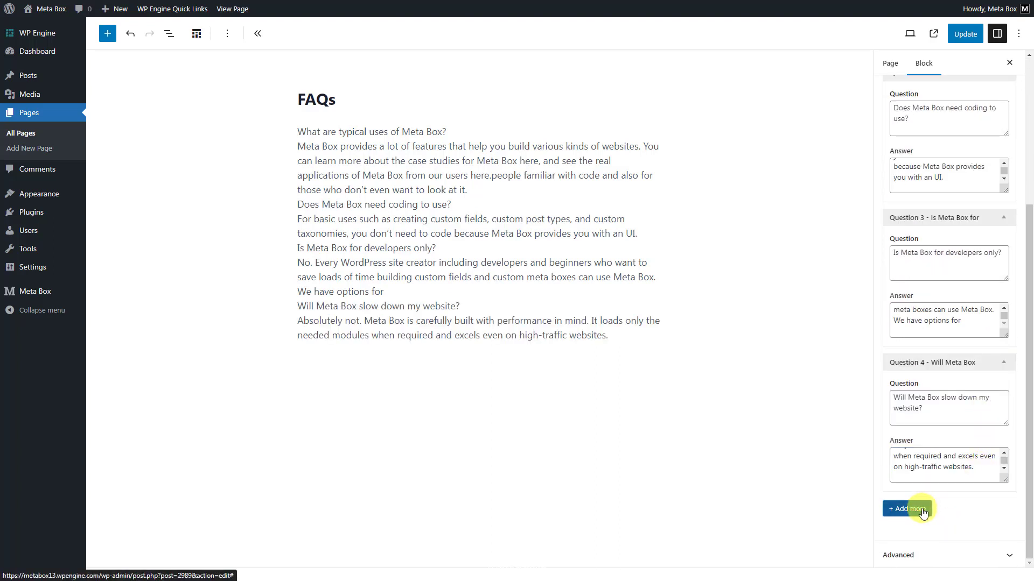
Step: Add a fifth group with "What happens when my license expired?" and the answer starting "The product will continue to work", and update the page
{"action": "left_click", "coordinate": [915, 508]}
{"action": "scroll", "coordinate": [925, 513], "scroll_direction": "down", "scroll_amount": 1}
{"action": "scroll", "coordinate": [925, 512], "scroll_direction": "down", "scroll_amount": 2}
{"action": "left_click", "coordinate": [977, 416]}
{"action": "key", "text": "ctrl+v"}
{"action": "left_click", "coordinate": [981, 466]}
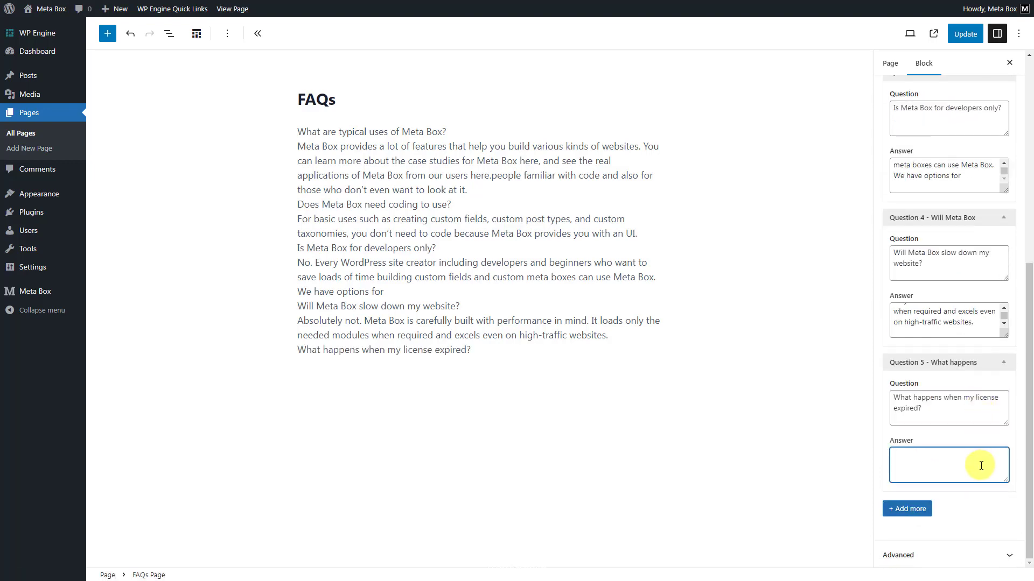
{"action": "key", "text": "ctrl+v"}
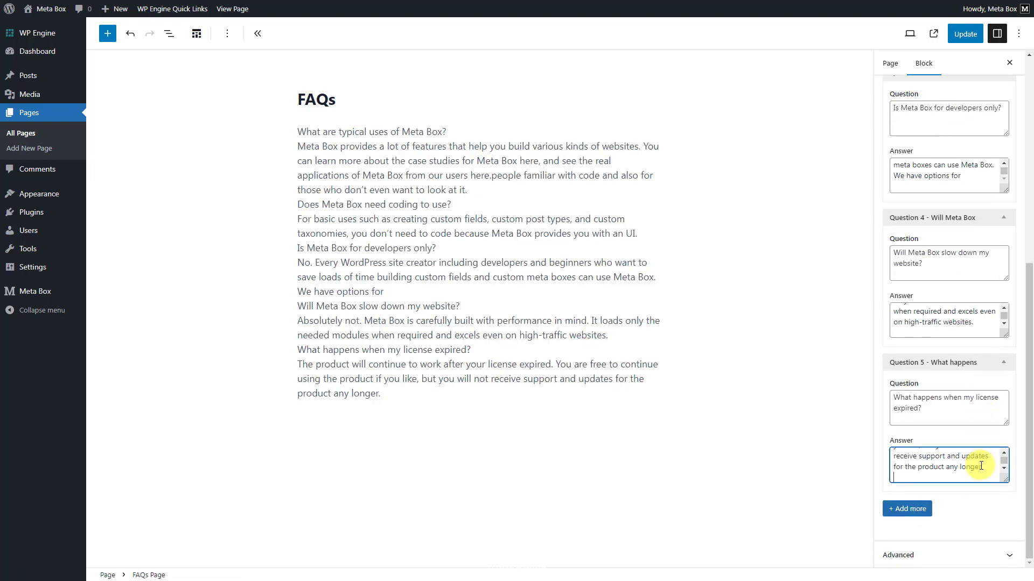
{"action": "left_click", "coordinate": [964, 34]}
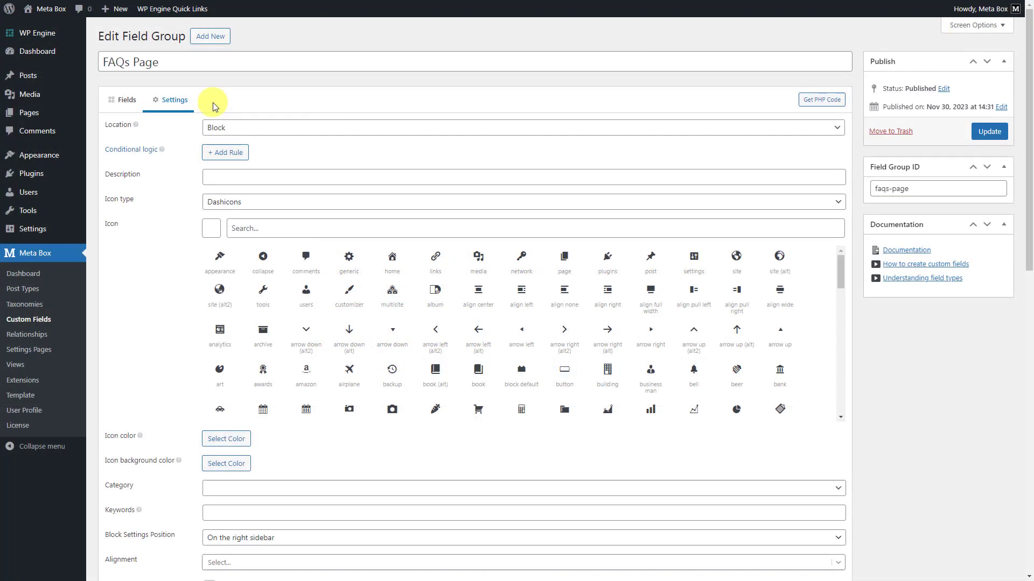
Step: In the FAQs Page block's render code, insert <div class="mb-faqs"> above the for loop and indent the loop's opening line
{"action": "scroll", "coordinate": [212, 102], "scroll_direction": "down", "scroll_amount": 7}
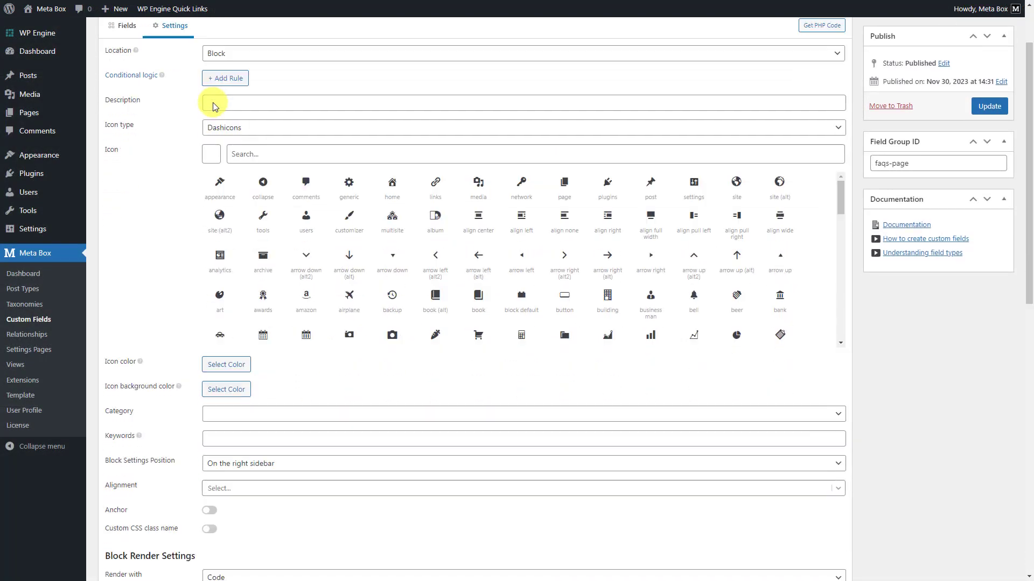
{"action": "left_click", "coordinate": [207, 299]}
{"action": "key", "text": "Return"}
{"action": "key", "text": "Up"}
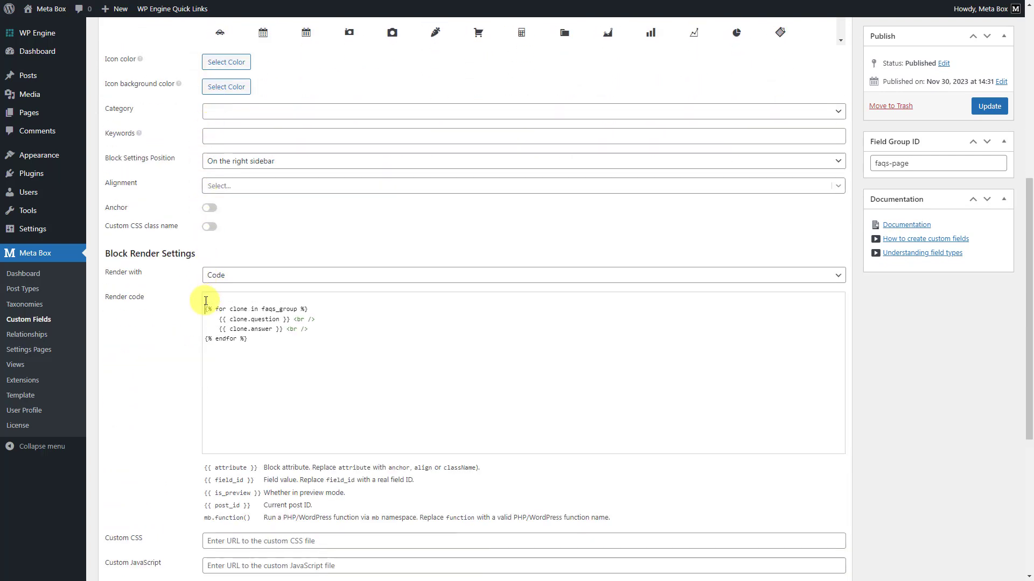
{"action": "type", "text": "<div class=\"mb-faqs\">"}
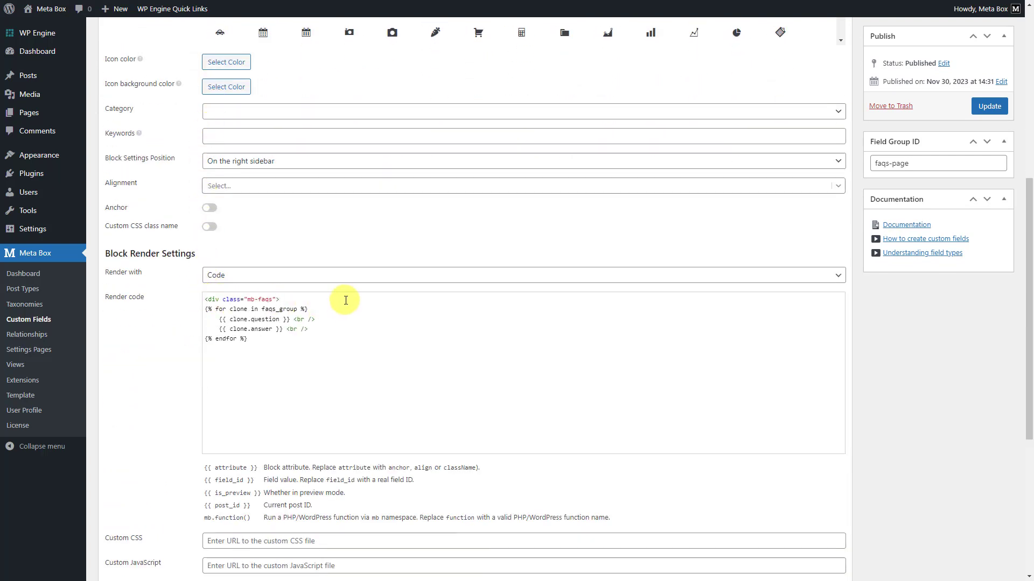
{"action": "left_click", "coordinate": [205, 309]}
{"action": "key", "text": "Tab"}
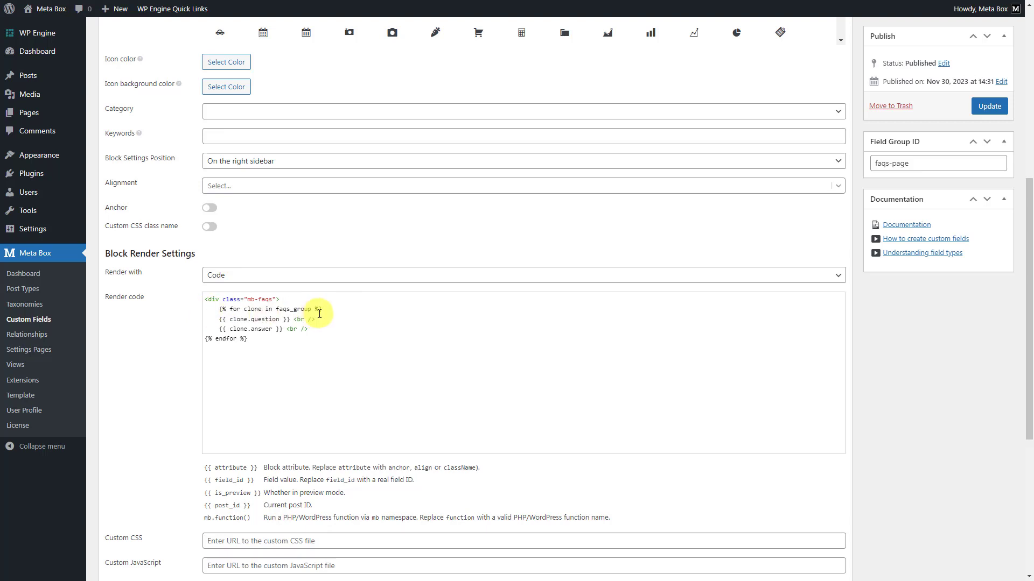
Step: Insert an indented <div class="item-faq"> line directly below the loop's opening line
{"action": "left_click", "coordinate": [337, 311]}
{"action": "key", "text": "Return"}
{"action": "key", "text": "Tab"}
{"action": "type", "text": "<div class=\"item-faq\">"}
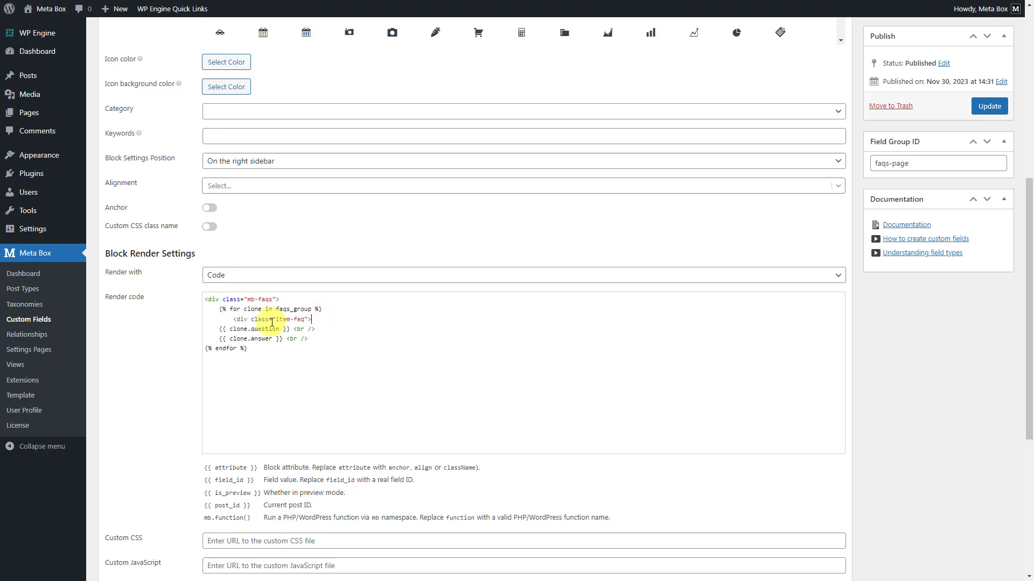
Step: Indent the {{ clone.question }} line and wrap it in <div class="mb-question"> and </div>, replacing its <br />
{"action": "left_click", "coordinate": [219, 330]}
{"action": "key", "text": "Tab"}
{"action": "key", "text": "Tab"}
{"action": "type", "text": "<div class=\"mb-question\">"}
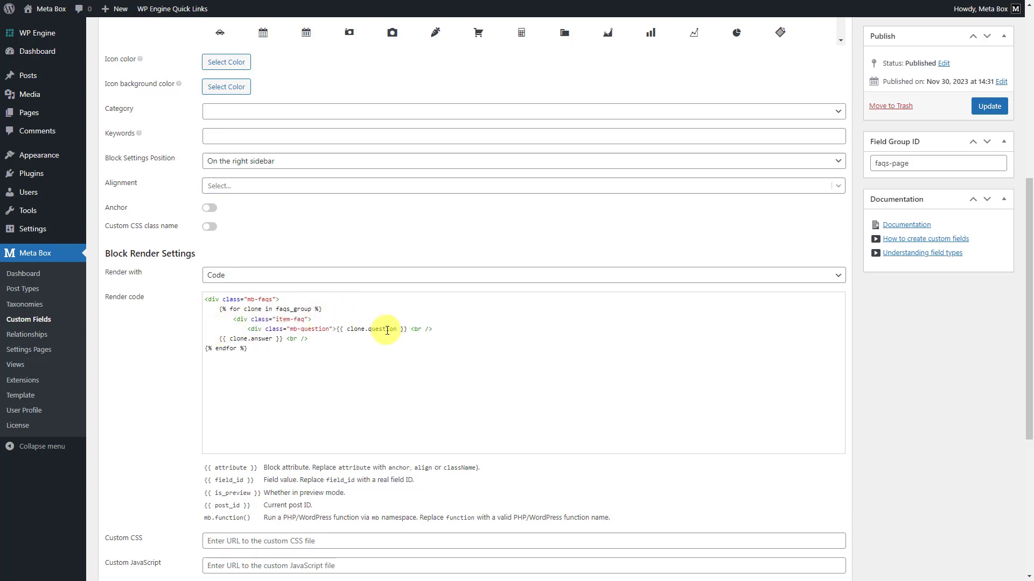
{"action": "left_click_drag", "start_coordinate": [432, 329], "coordinate": [412, 329]}
{"action": "type", "text": "</div>"}
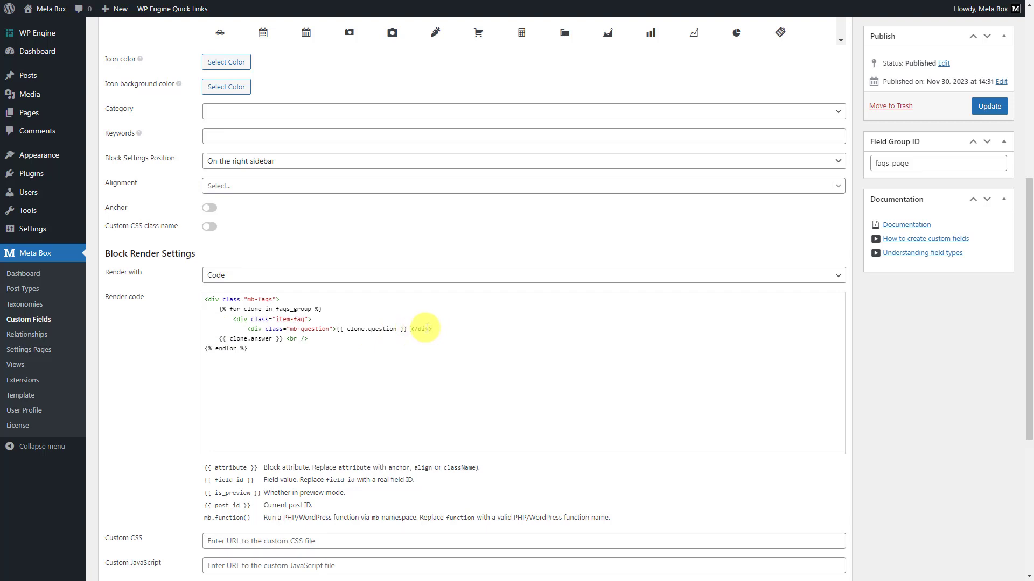
Step: Indent the {{ clone.answer }} line and wrap it in <div class="mb-answer"> and </div>, replacing its <br />
{"action": "left_click", "coordinate": [219, 340]}
{"action": "key", "text": "Tab"}
{"action": "key", "text": "Tab"}
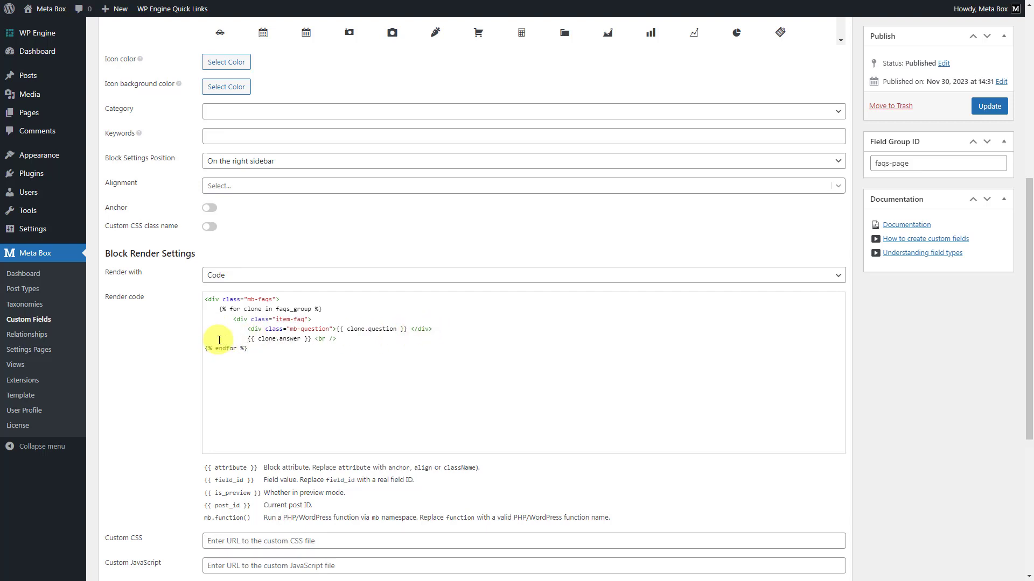
{"action": "type", "text": "<div class=\"mb-answer\">"}
{"action": "left_click_drag", "start_coordinate": [396, 339], "coordinate": [420, 339]}
{"action": "key", "text": "BackSpace"}
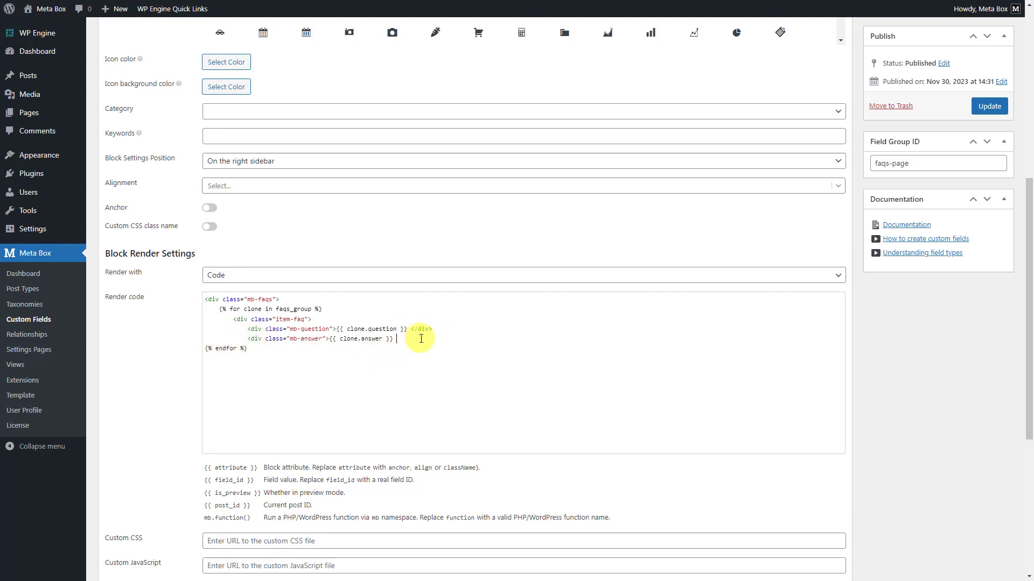
{"action": "type", "text": "</div>"}
Step: Close the item-faq div before {% endfor %}, indent the endfor line, and close the mb-faqs div after it
{"action": "key", "text": "Return"}
{"action": "type", "text": "</div>"}
{"action": "key", "text": "Tab"}
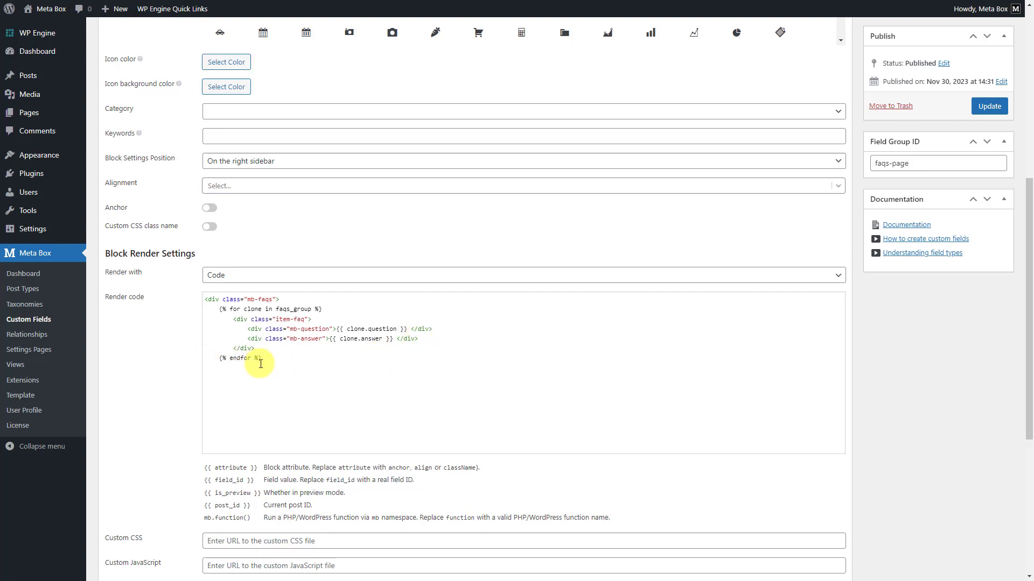
{"action": "left_click", "coordinate": [269, 360]}
{"action": "key", "text": "Return"}
{"action": "type", "text": "</div>"}
Step: Add a <style> block below the markup with the prepared CSS rules for .item-faq and .mb-question, and update the field group
{"action": "key", "text": "Return"}
{"action": "type", "text": "<style>"}
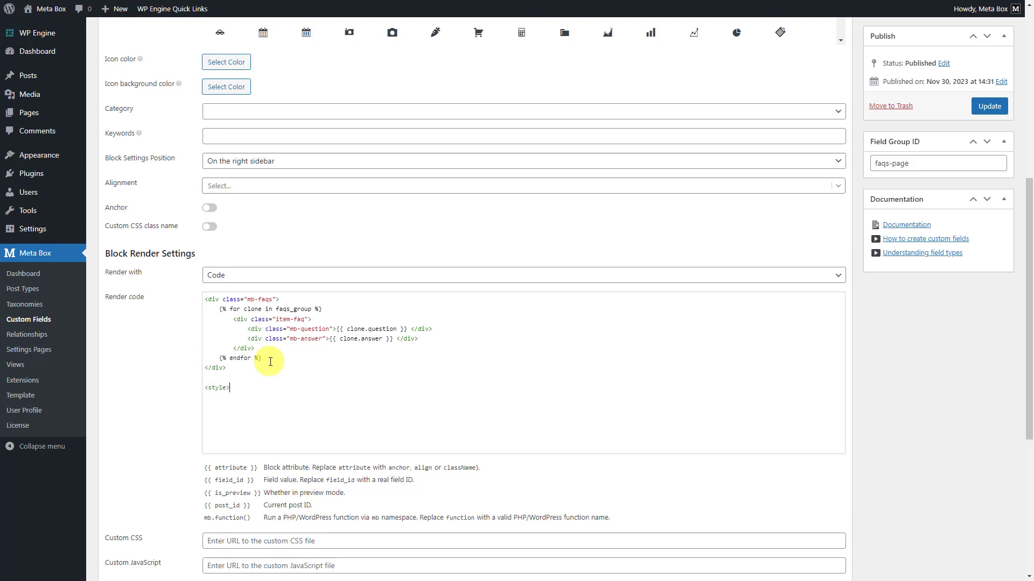
{"action": "key", "text": "Return"}
{"action": "type", "text": "</style>"}
{"action": "key", "text": "ctrl+v"}
{"action": "scroll", "coordinate": [277, 361], "scroll_direction": "up", "scroll_amount": 5}
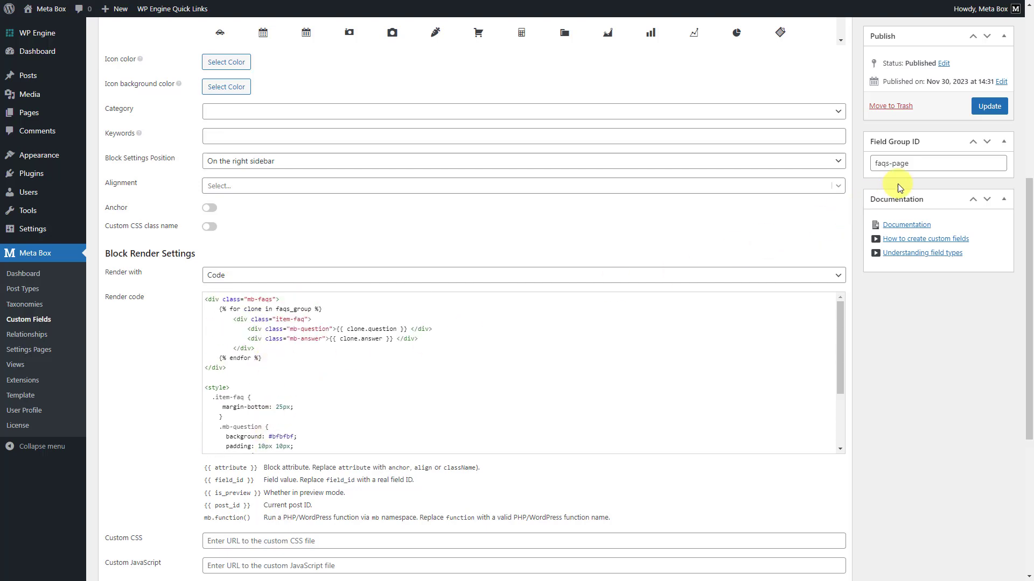
{"action": "left_click", "coordinate": [990, 106]}
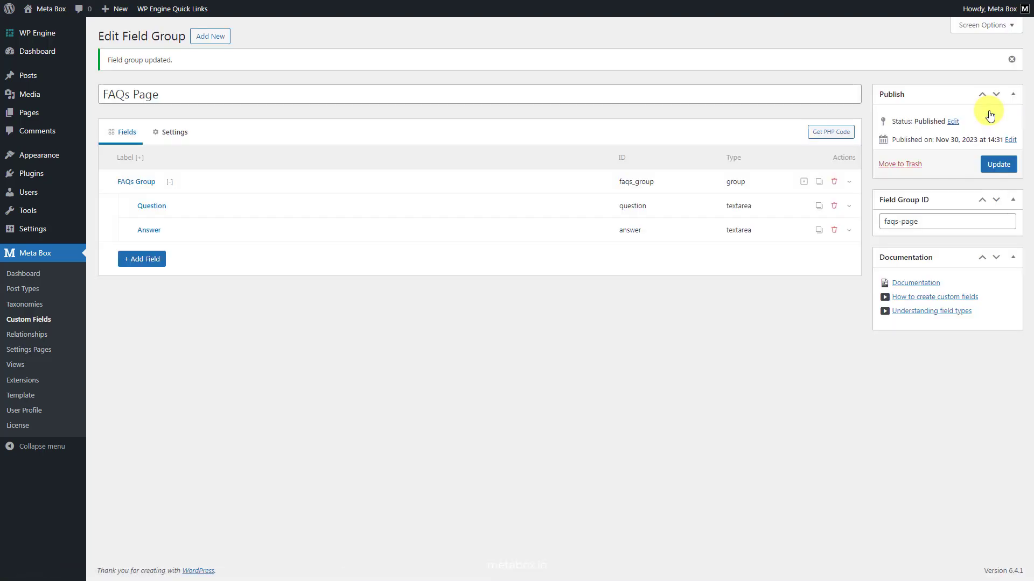